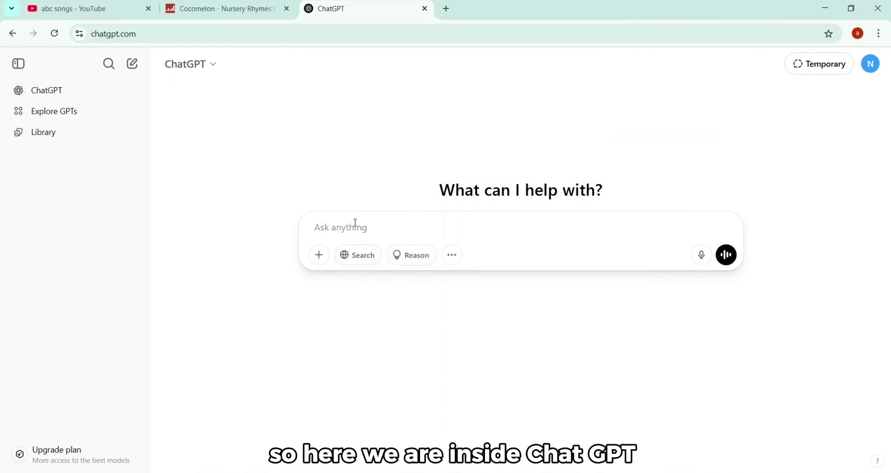
Paste and send a request for kids' song video ideas about the alphabet, colors or numbers
{"action": "type", "text": "I want to create a fun and catchy kids' song video! Can you give me some creative ideas — maybe about the alphabet, colors, or numbers?’"}
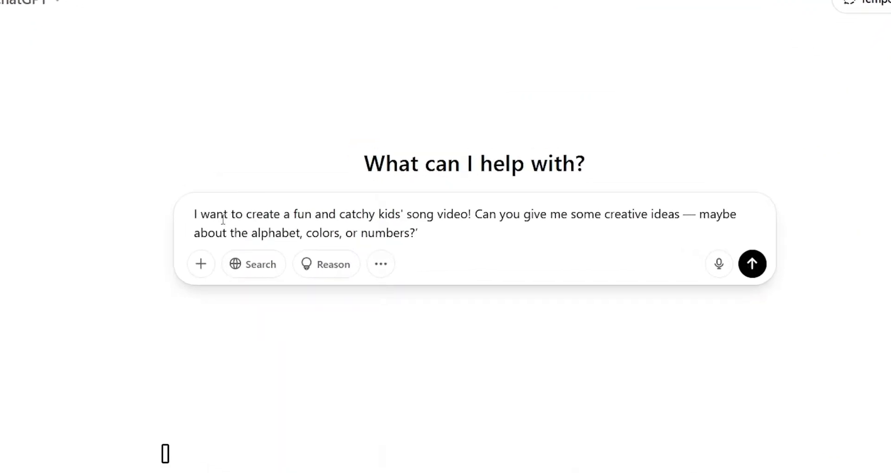
{"action": "key", "text": "ctrl+a"}
{"action": "left_click", "coordinate": [328, 228]}
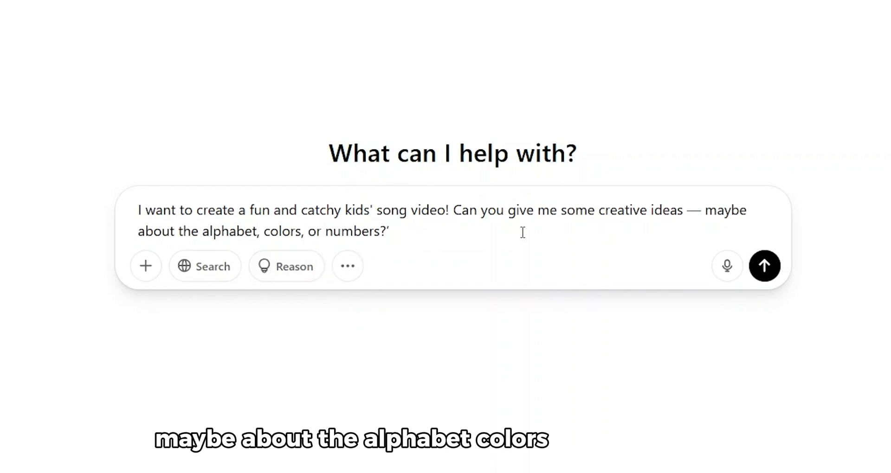
{"action": "left_click", "coordinate": [764, 265]}
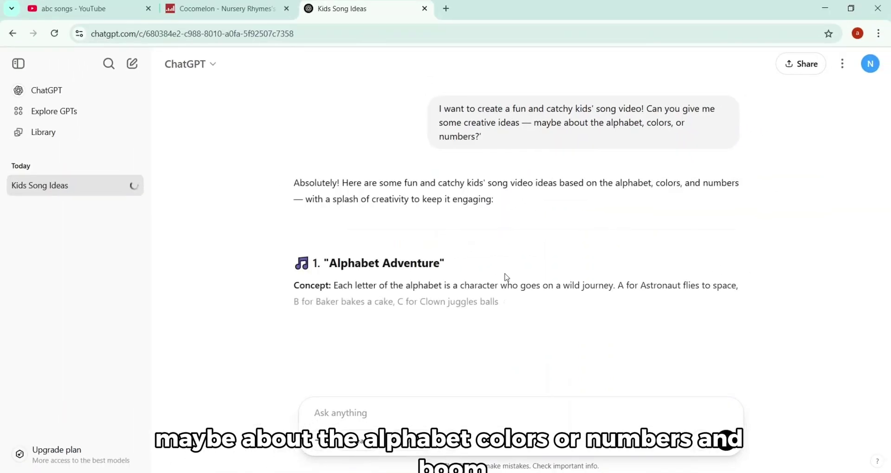
Read through the suggested ideas and select the 'Alphabet Adventure' heading
{"action": "scroll", "coordinate": [506, 277], "scroll_direction": "down", "scroll_amount": 12}
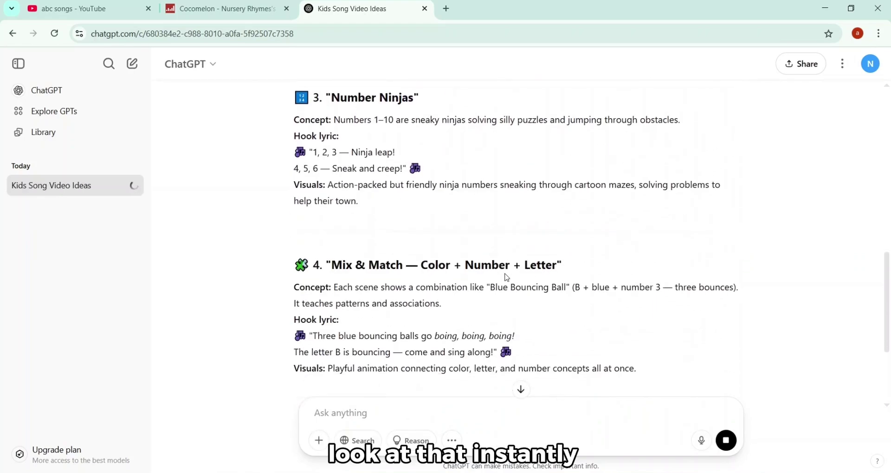
{"action": "scroll", "coordinate": [507, 277], "scroll_direction": "down", "scroll_amount": 4}
{"action": "scroll", "coordinate": [507, 278], "scroll_direction": "up", "scroll_amount": 10}
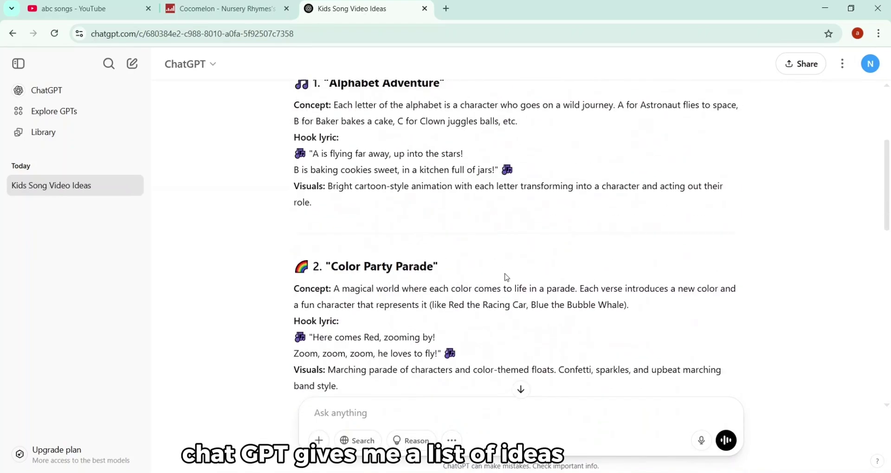
{"action": "scroll", "coordinate": [506, 277], "scroll_direction": "up", "scroll_amount": 2}
{"action": "scroll", "coordinate": [506, 274], "scroll_direction": "up", "scroll_amount": 2}
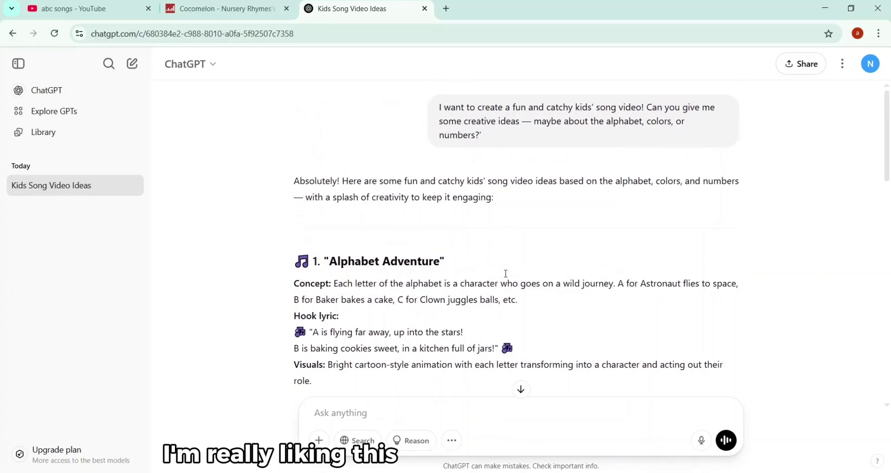
{"action": "scroll", "coordinate": [508, 278], "scroll_direction": "down", "scroll_amount": 1}
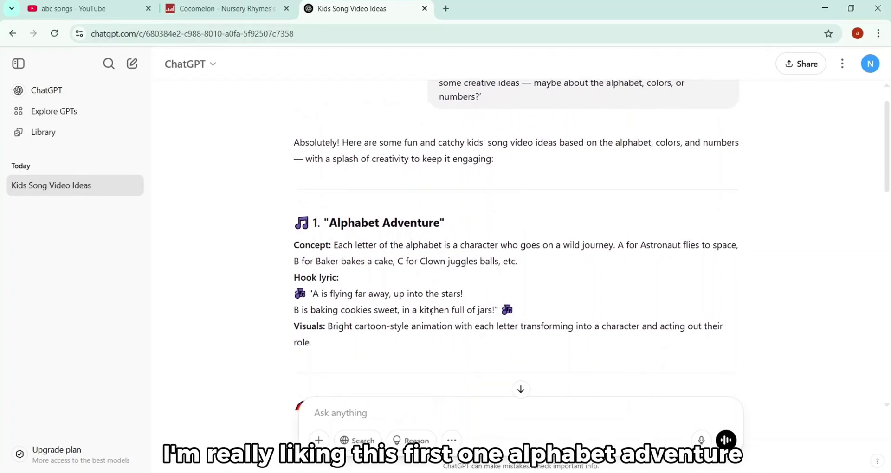
{"action": "triple_click", "coordinate": [371, 230]}
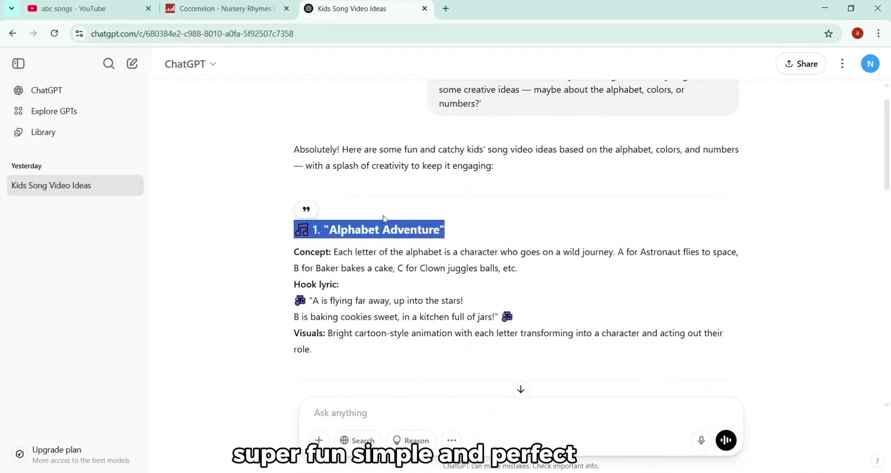
Quote the Alphabet Adventure idea and send 'I love this idea—can you write some song lyrics for it?'
{"action": "left_click", "coordinate": [306, 210]}
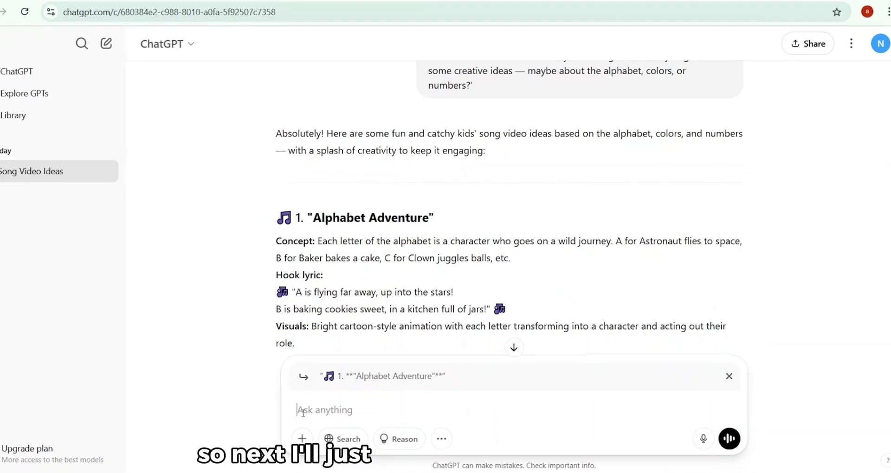
{"action": "type", "text": "I love this idea—can you write some song lyrics for it?"}
{"action": "triple_click", "coordinate": [337, 416]}
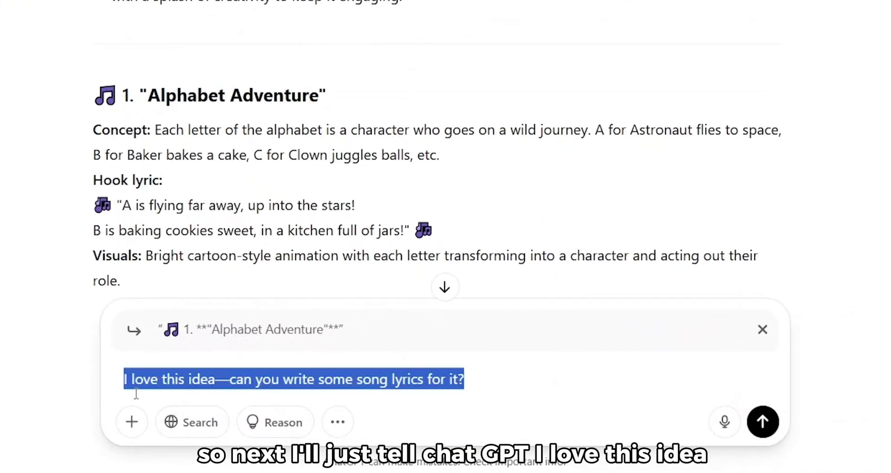
{"action": "left_click", "coordinate": [759, 400]}
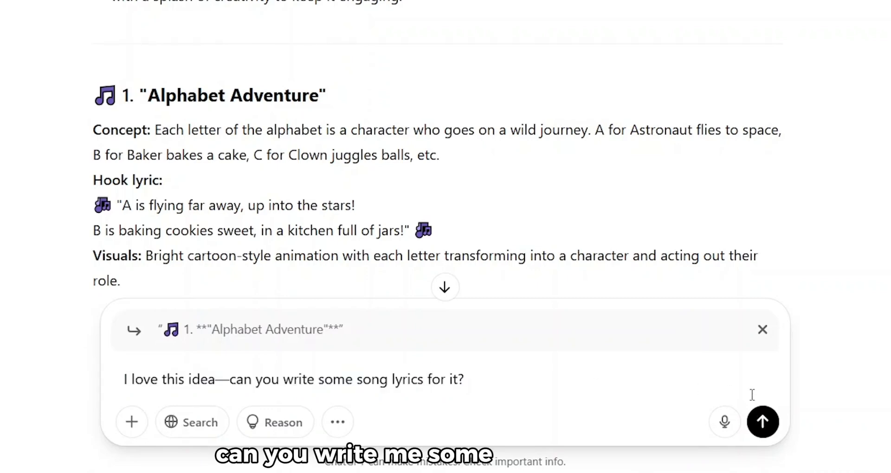
{"action": "left_click", "coordinate": [762, 422]}
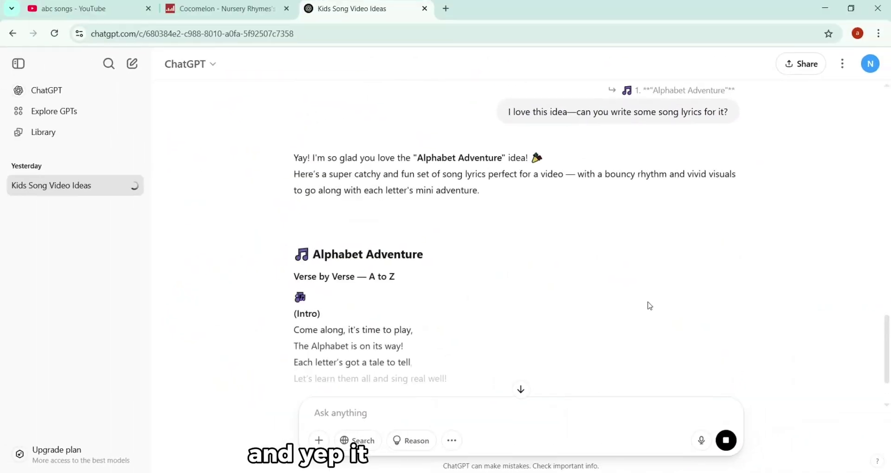
Review the returned lyrics, from the Intro through the verses for A to L
{"action": "scroll", "coordinate": [585, 255], "scroll_direction": "down", "scroll_amount": 4}
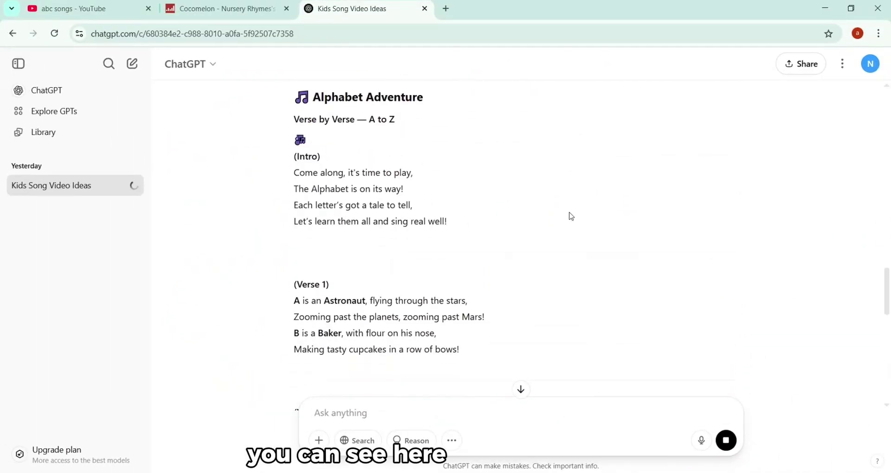
{"action": "scroll", "coordinate": [571, 217], "scroll_direction": "down", "scroll_amount": 1}
{"action": "scroll", "coordinate": [419, 338], "scroll_direction": "down", "scroll_amount": 12}
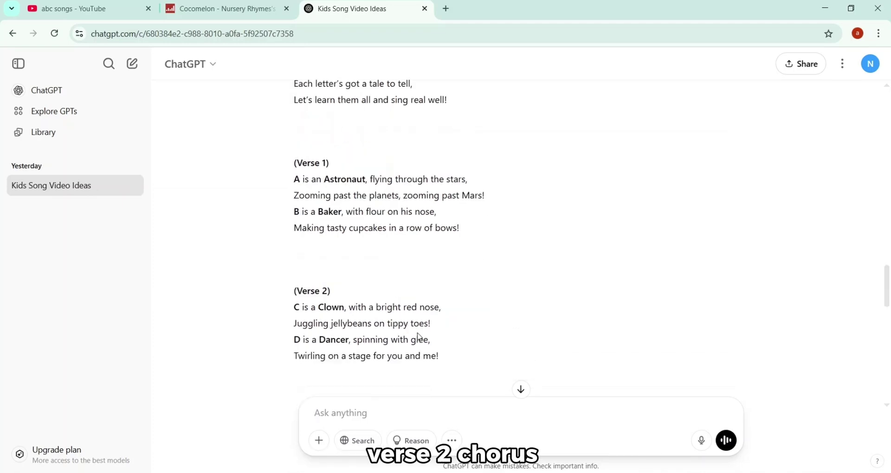
{"action": "scroll", "coordinate": [419, 335], "scroll_direction": "down", "scroll_amount": 5}
{"action": "scroll", "coordinate": [419, 334], "scroll_direction": "up", "scroll_amount": 4}
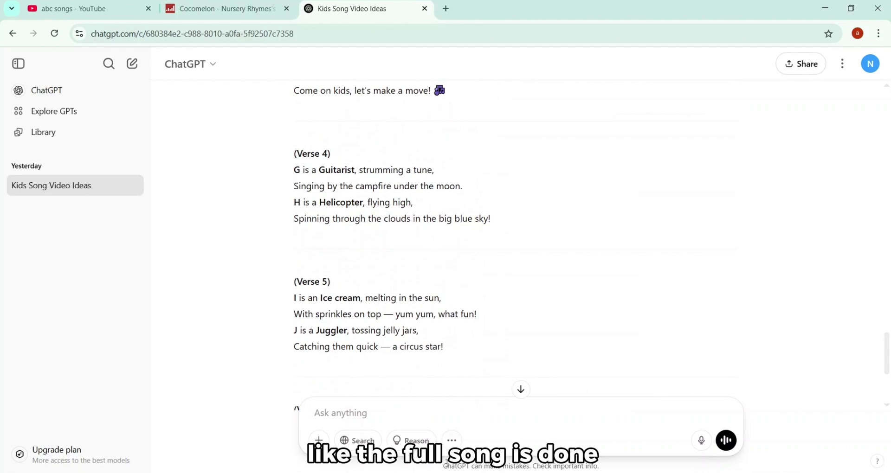
{"action": "scroll", "coordinate": [281, 220], "scroll_direction": "up", "scroll_amount": 10}
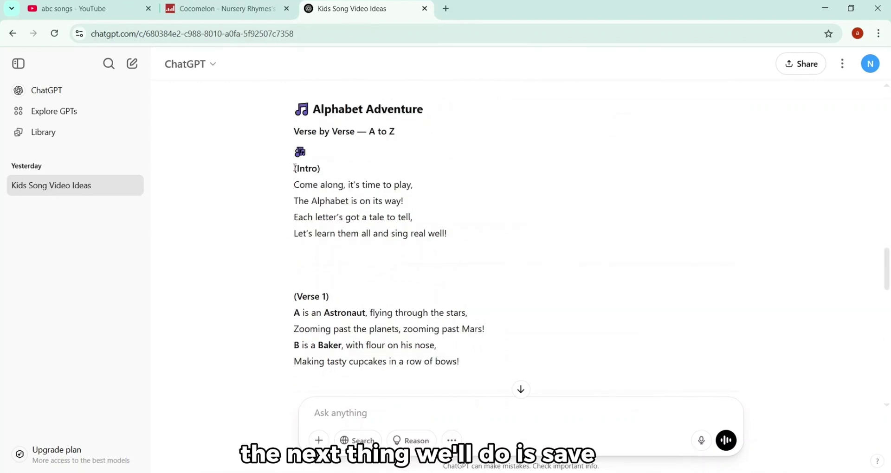
Copy the Alphabet Adventure lyrics from (Intro) through the end of Verse 6
{"action": "left_click_drag", "start_coordinate": [296, 169], "coordinate": [449, 288]}
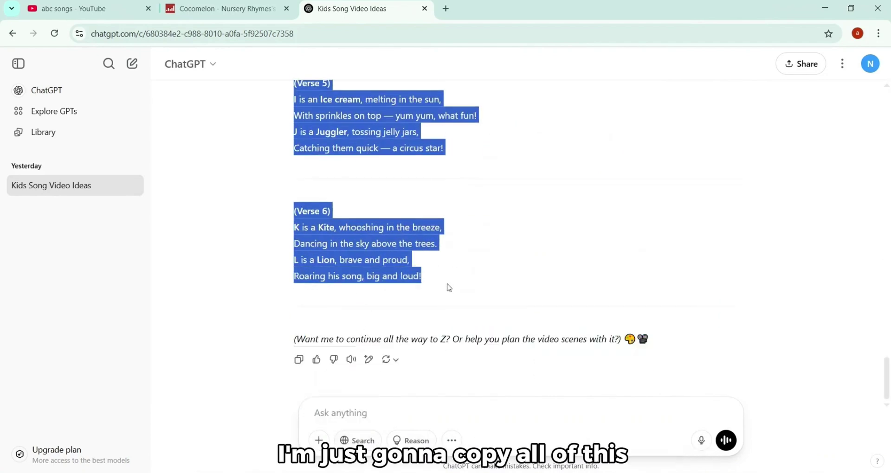
{"action": "right_click", "coordinate": [392, 271]}
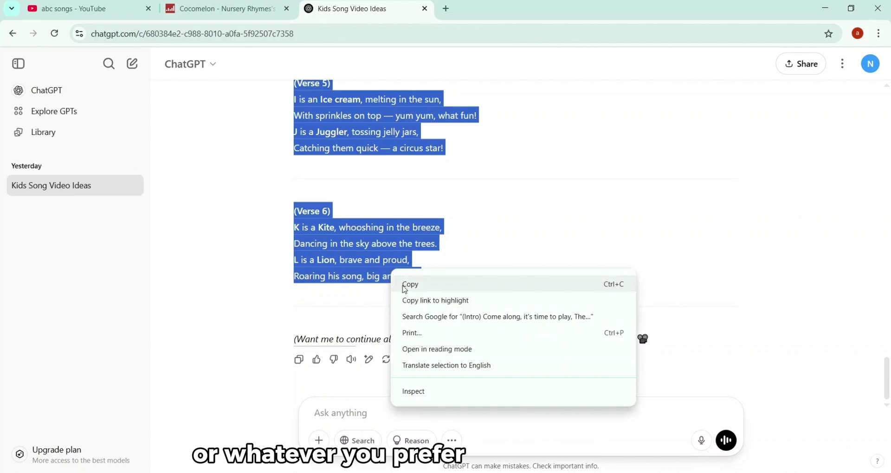
{"action": "left_click", "coordinate": [405, 290]}
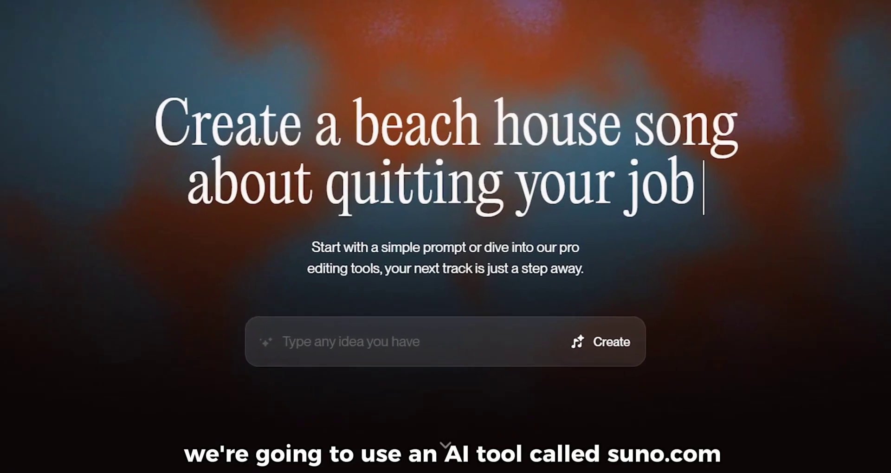
Load suno.com in the new tab and browse its home feed
{"action": "type", "text": "s"}
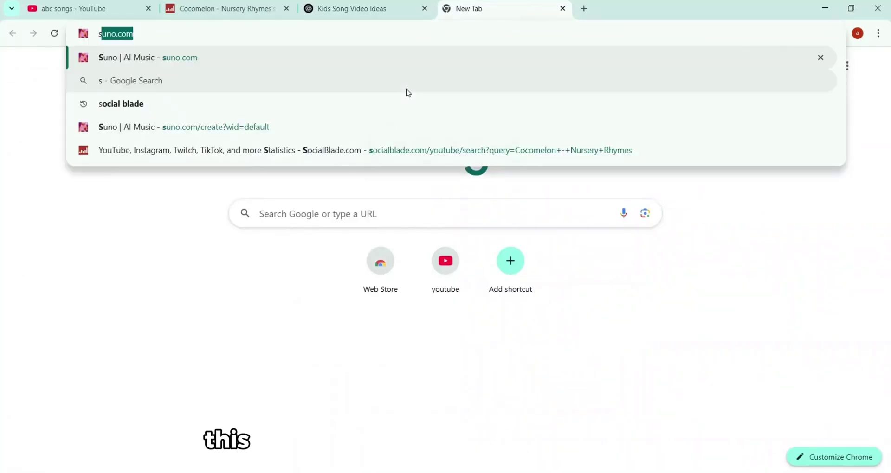
{"action": "type", "text": "u"}
{"action": "key", "text": "Return"}
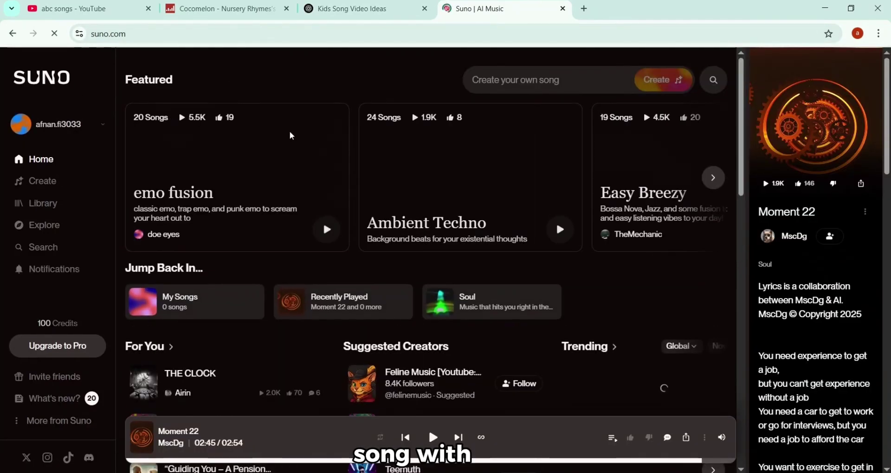
{"action": "scroll", "coordinate": [426, 228], "scroll_direction": "down", "scroll_amount": 1}
{"action": "scroll", "coordinate": [426, 228], "scroll_direction": "down", "scroll_amount": 15}
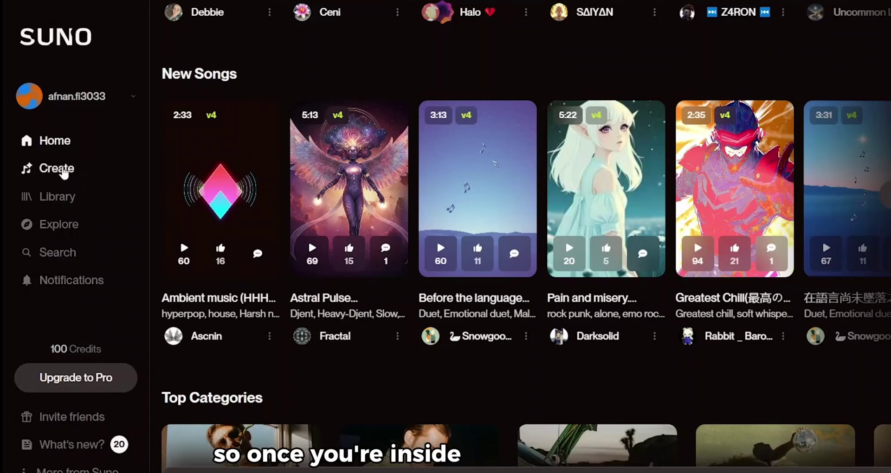
Create Custom songs from the pasted lyrics with the style 'fun pop with a bouncy beat.'
{"action": "left_click", "coordinate": [62, 170]}
{"action": "left_click", "coordinate": [441, 76]}
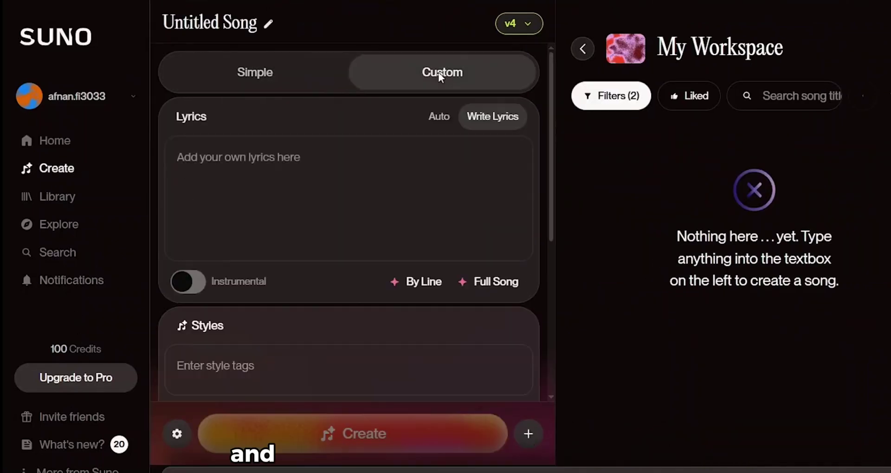
{"action": "left_click", "coordinate": [303, 172]}
{"action": "key", "text": "ctrl+v"}
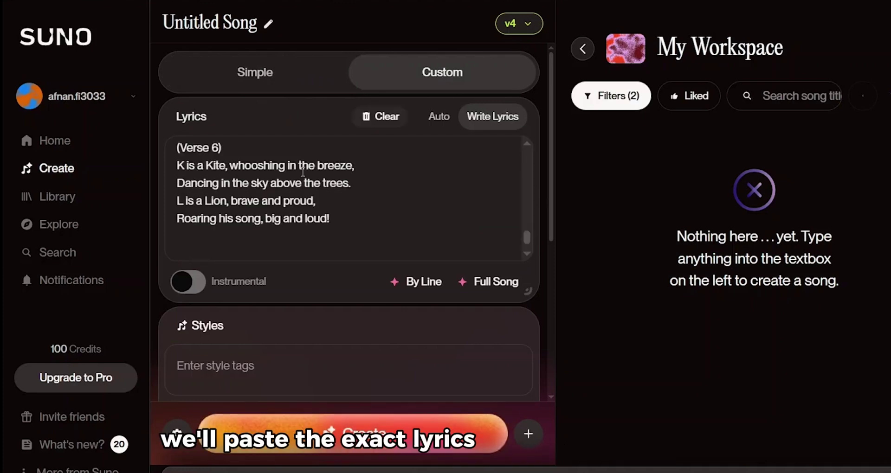
{"action": "scroll", "coordinate": [303, 171], "scroll_direction": "up", "scroll_amount": 15}
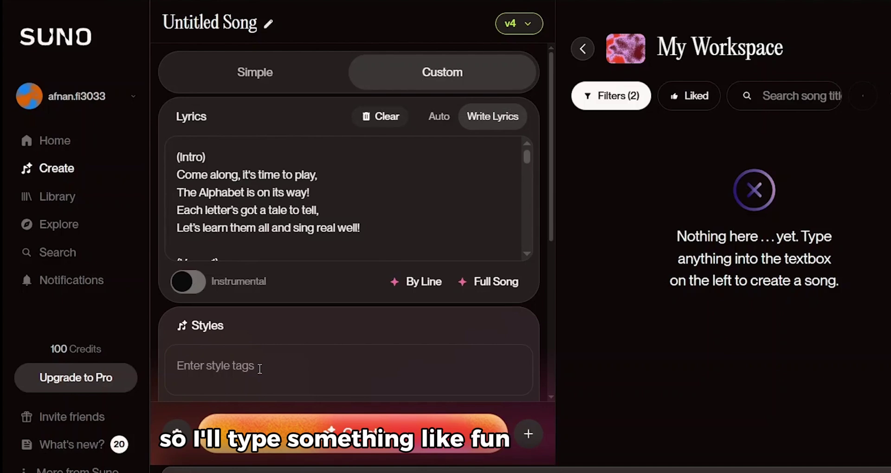
{"action": "left_click", "coordinate": [260, 369]}
{"action": "type", "text": "fun pop with a bouncy beat."}
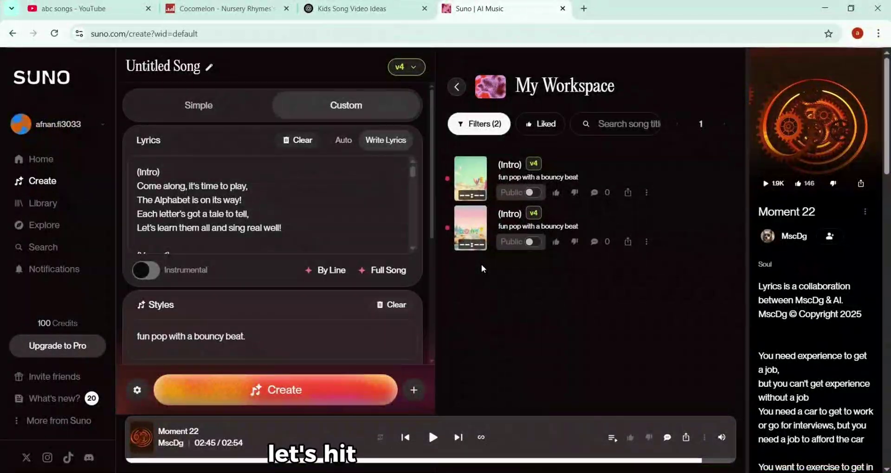
Play the second Intro track and download it as MP3 audio without upgrading
{"action": "left_click", "coordinate": [471, 227]}
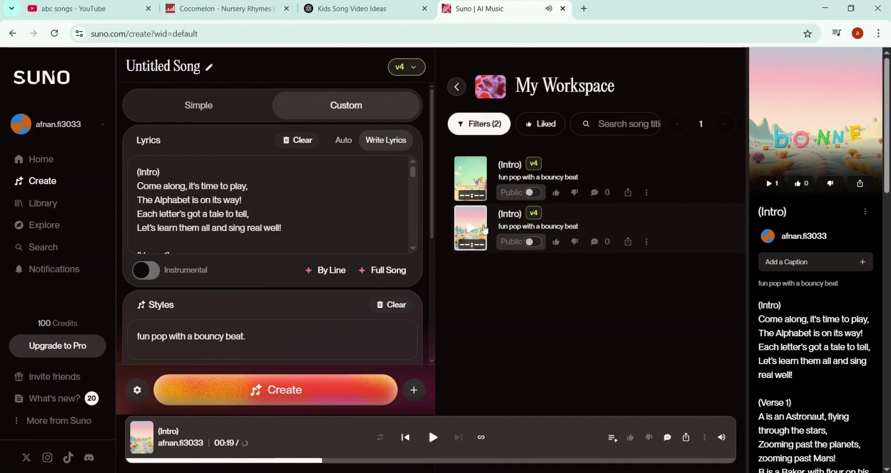
{"action": "left_click", "coordinate": [647, 241]}
{"action": "mouse_move", "coordinate": [625, 294]}
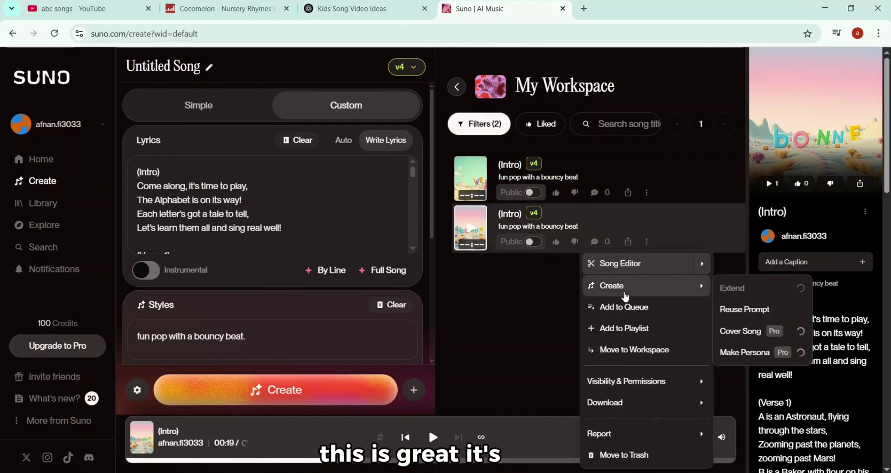
{"action": "mouse_move", "coordinate": [687, 402]}
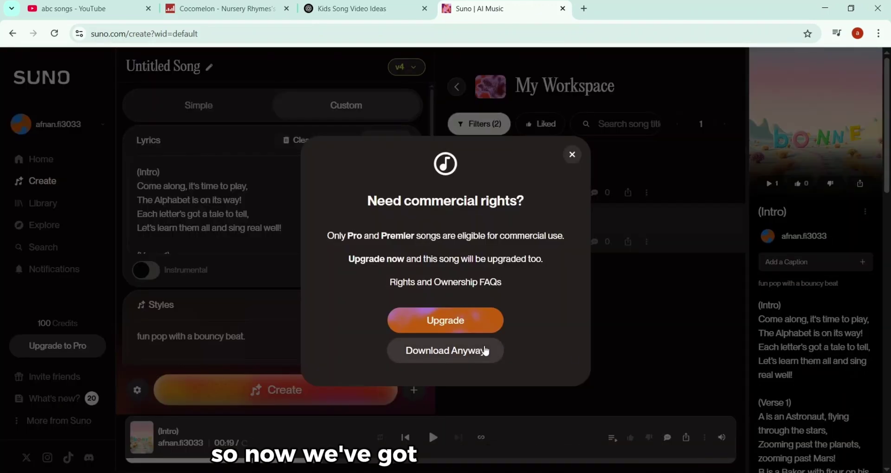
{"action": "left_click", "coordinate": [485, 352]}
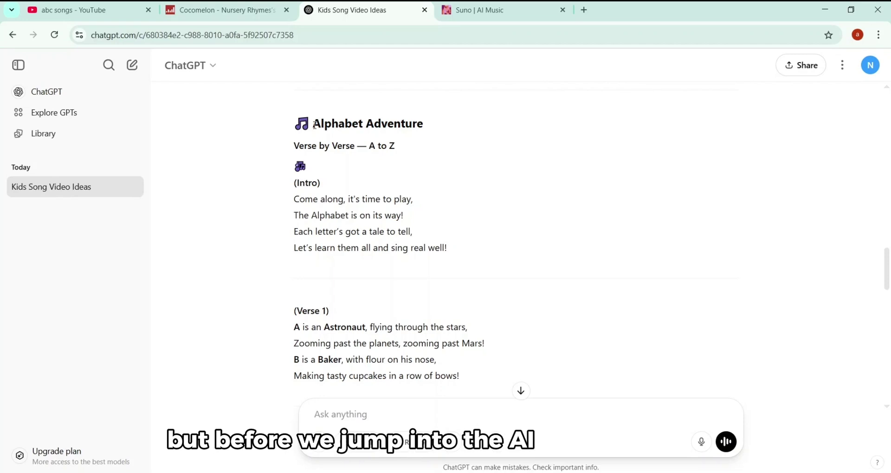
Quote the Alphabet Adventure heading and request image prompts for every scene of the lyrics
{"action": "left_click_drag", "start_coordinate": [320, 125], "coordinate": [408, 128]}
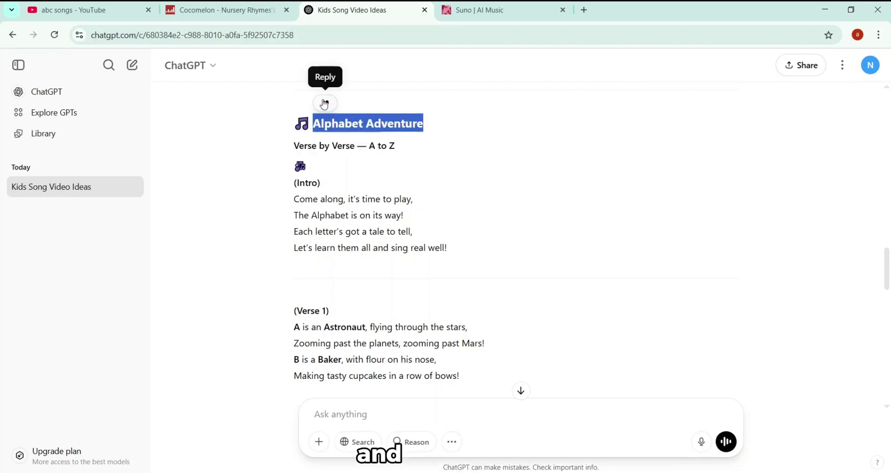
{"action": "left_click", "coordinate": [325, 103]}
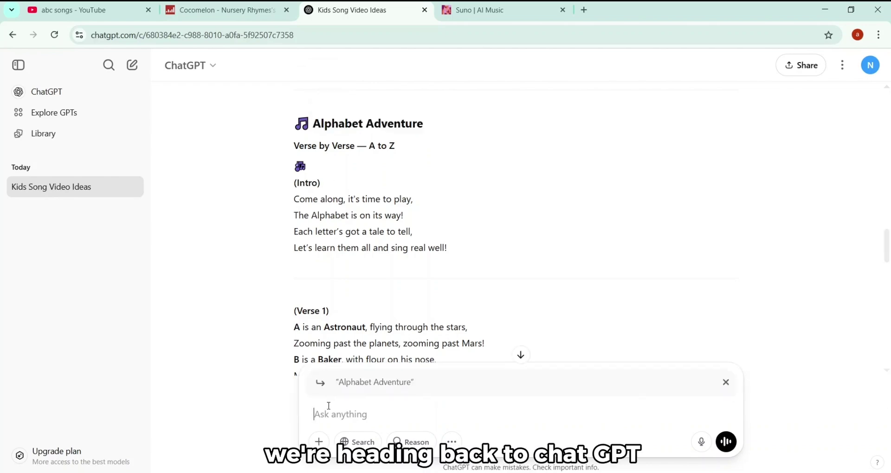
{"action": "type", "text": "Now that we have the lyrics, please write image prompts for each scene to help generate the visuals."}
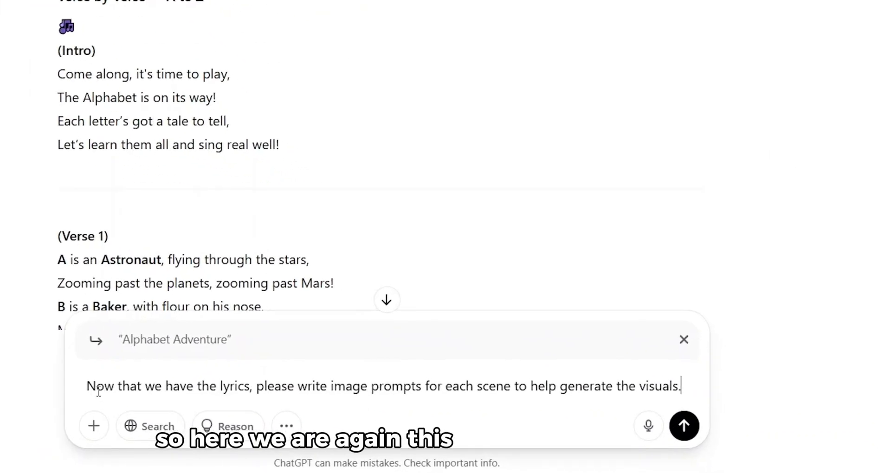
{"action": "left_click_drag", "start_coordinate": [99, 388], "coordinate": [689, 399]}
{"action": "key", "text": "Return"}
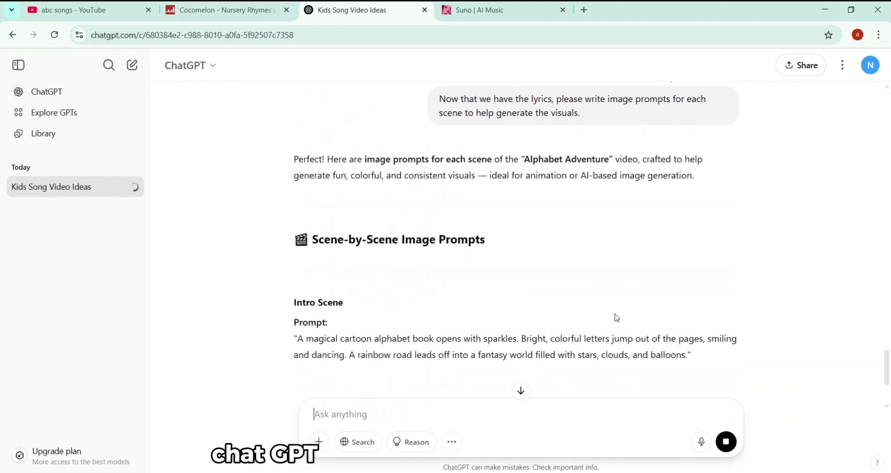
{"action": "scroll", "coordinate": [616, 318], "scroll_direction": "down", "scroll_amount": 3}
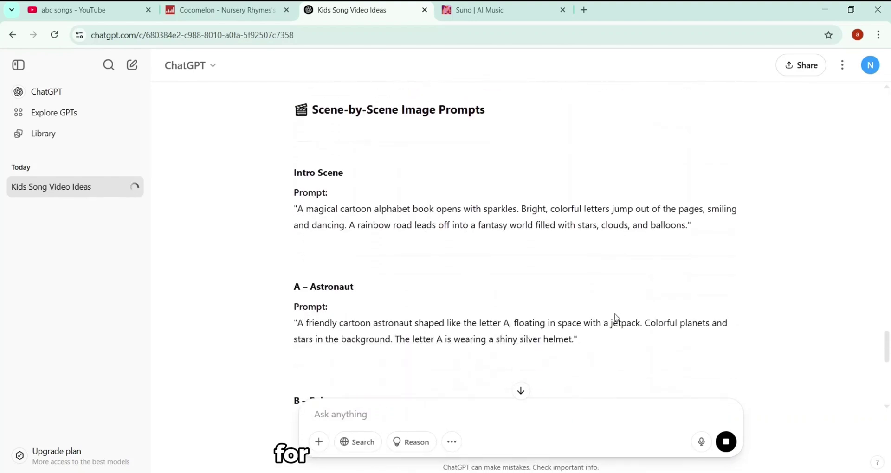
{"action": "scroll", "coordinate": [616, 318], "scroll_direction": "down", "scroll_amount": 5}
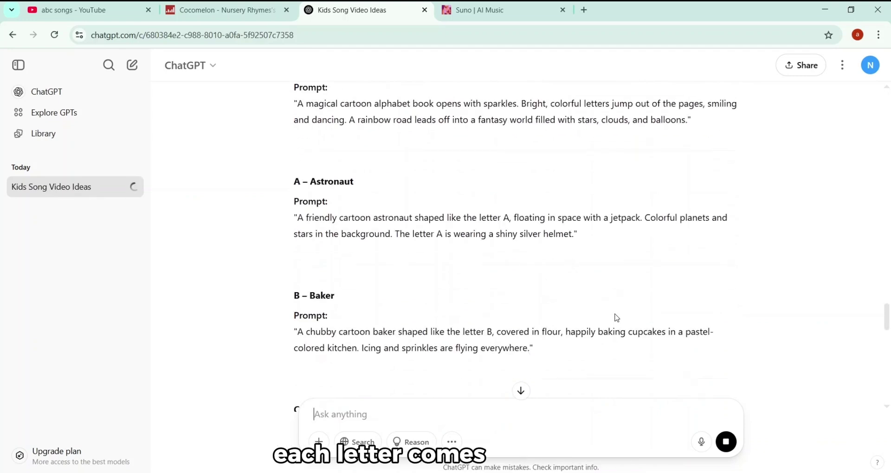
{"action": "scroll", "coordinate": [616, 318], "scroll_direction": "down", "scroll_amount": 6}
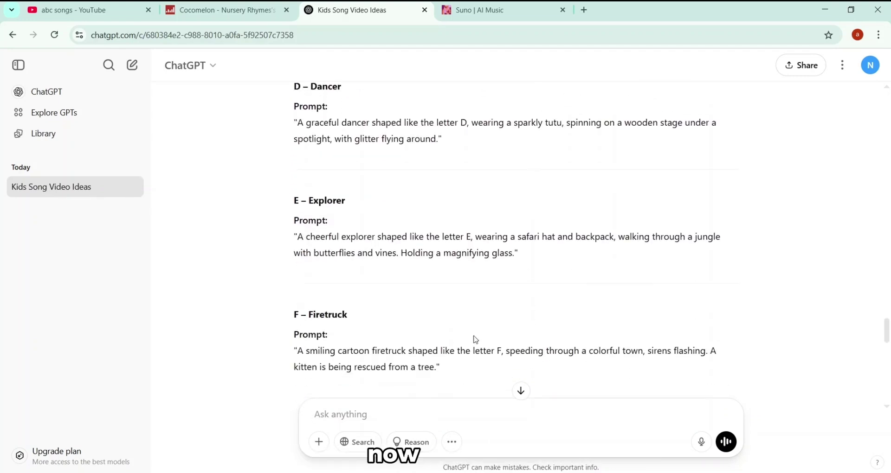
Reply 'Yes please go ahead from M to Z with the same style.' to continue the prompts
{"action": "scroll", "coordinate": [473, 338], "scroll_direction": "down", "scroll_amount": 12}
{"action": "scroll", "coordinate": [475, 340], "scroll_direction": "down", "scroll_amount": 5}
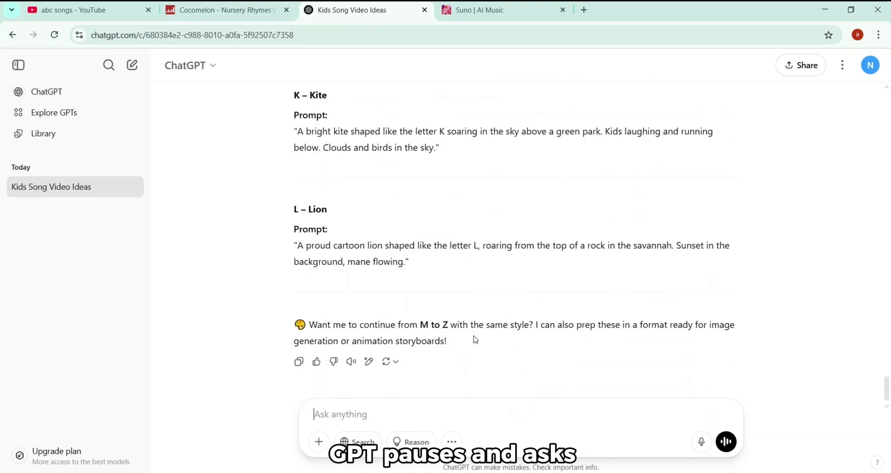
{"action": "left_click_drag", "start_coordinate": [309, 325], "coordinate": [533, 324]}
{"action": "left_click", "coordinate": [352, 419]}
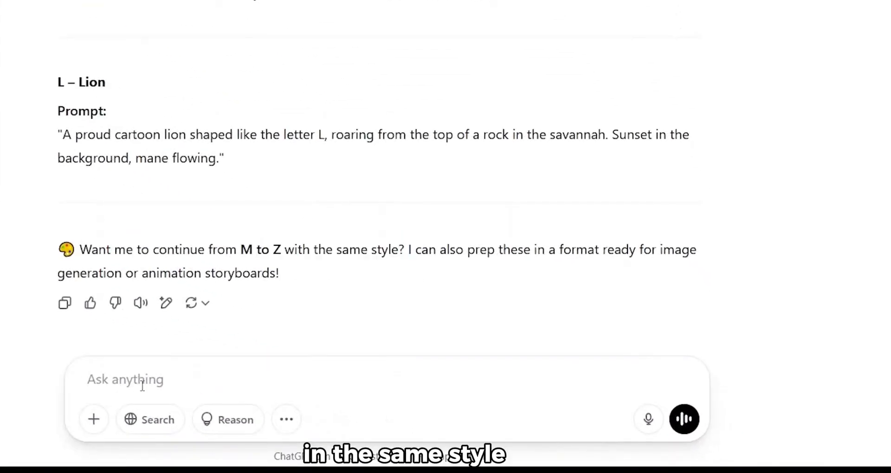
{"action": "type", "text": "Yes please "}
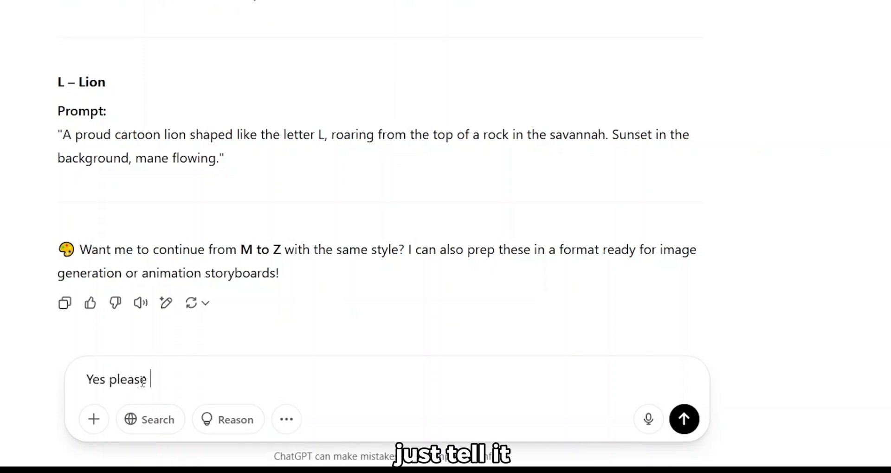
{"action": "type", "text": "go ahead from M to Z with the same style"}
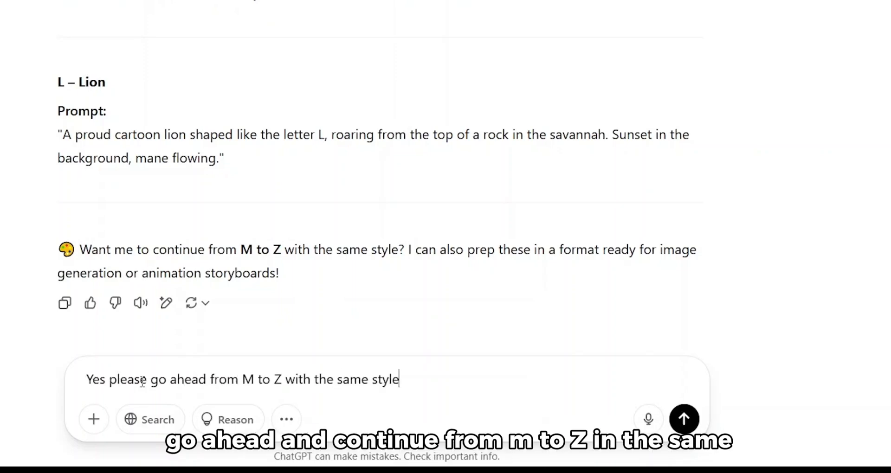
{"action": "type", "text": "."}
{"action": "key", "text": "Return"}
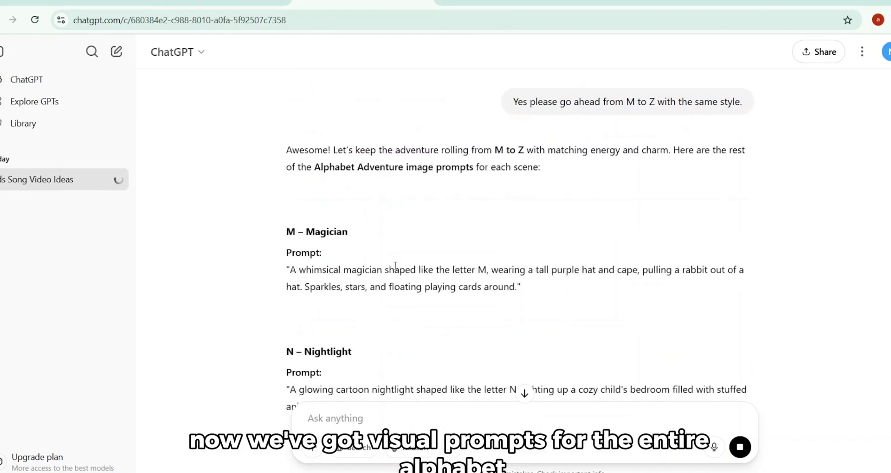
{"action": "scroll", "coordinate": [395, 267], "scroll_direction": "down", "scroll_amount": 12}
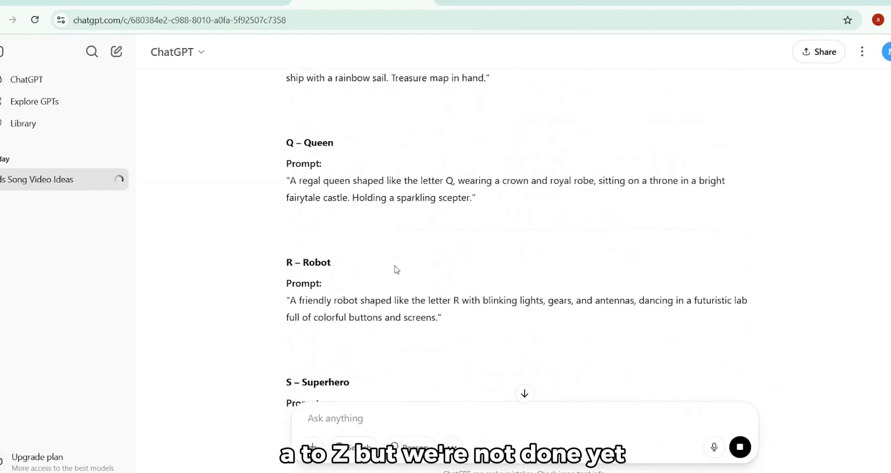
{"action": "scroll", "coordinate": [396, 269], "scroll_direction": "down", "scroll_amount": 15}
{"action": "scroll", "coordinate": [398, 320], "scroll_direction": "up", "scroll_amount": 20}
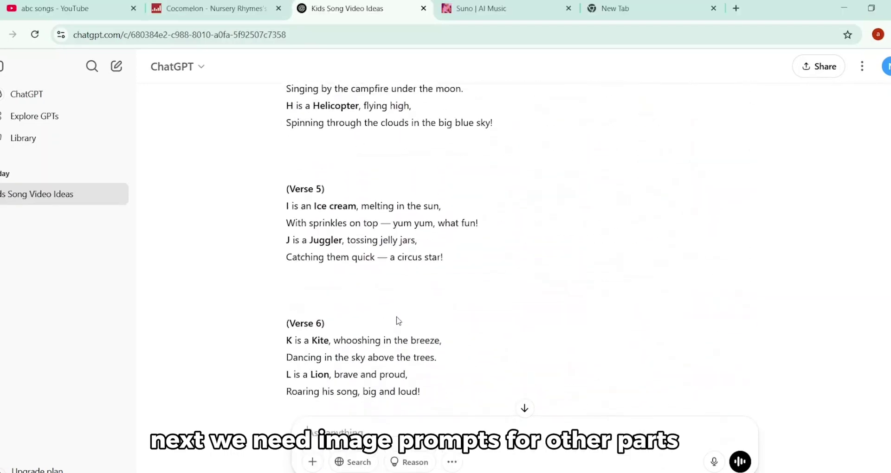
{"action": "scroll", "coordinate": [398, 320], "scroll_direction": "up", "scroll_amount": 5}
Quote the Chorus lyrics and ask 'please write the image prompt for this scene'
{"action": "left_click_drag", "start_coordinate": [296, 137], "coordinate": [446, 212]}
{"action": "left_click", "coordinate": [301, 125]}
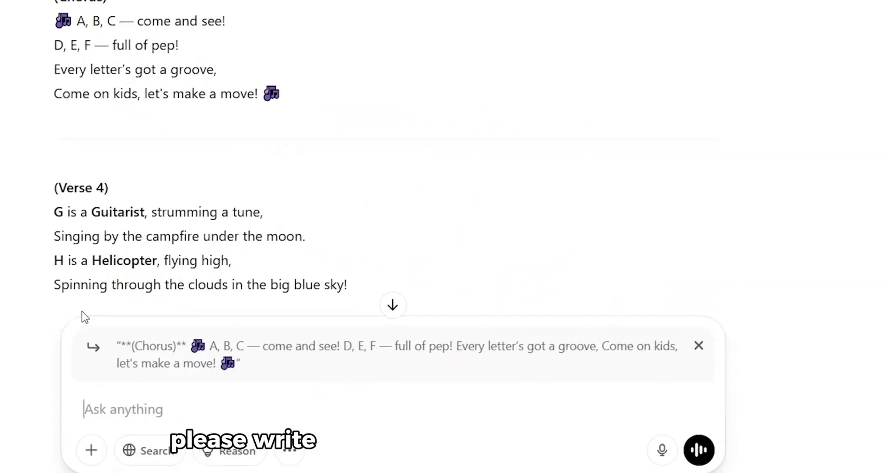
{"action": "type", "text": "please write the image prompt for this scene"}
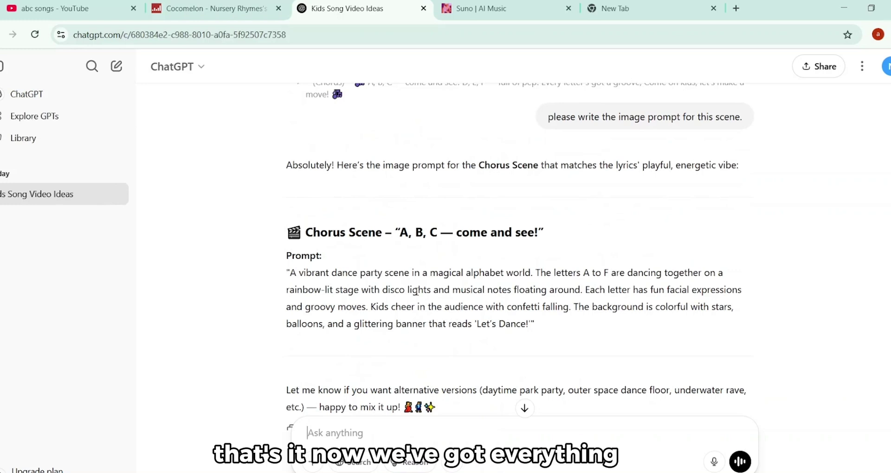
{"action": "scroll", "coordinate": [416, 293], "scroll_direction": "down", "scroll_amount": 1}
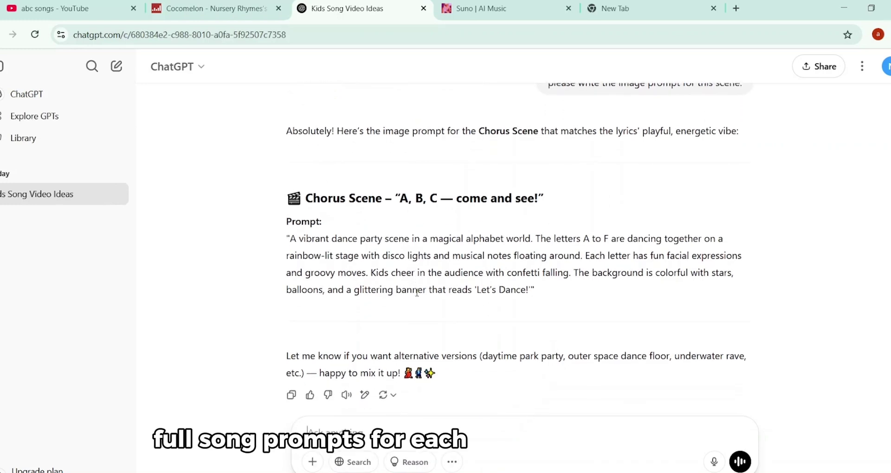
{"action": "scroll", "coordinate": [417, 293], "scroll_direction": "up", "scroll_amount": 1}
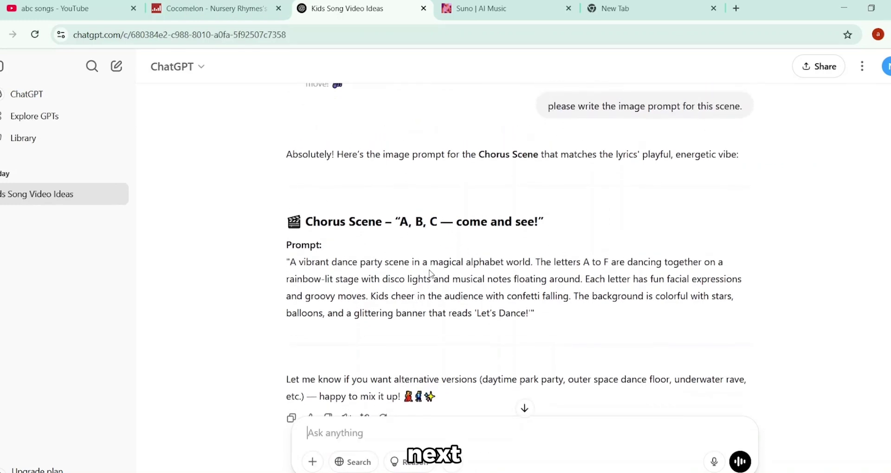
{"action": "scroll", "coordinate": [404, 297], "scroll_direction": "down", "scroll_amount": 1}
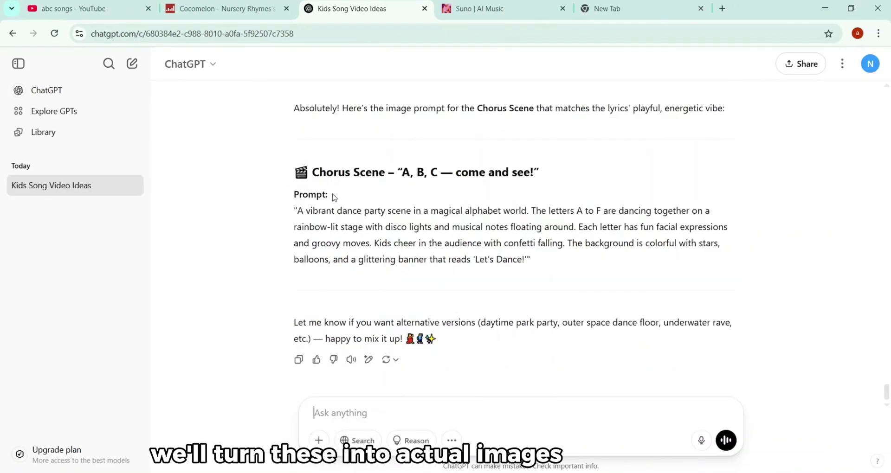
{"action": "scroll", "coordinate": [334, 197], "scroll_direction": "up", "scroll_amount": 15}
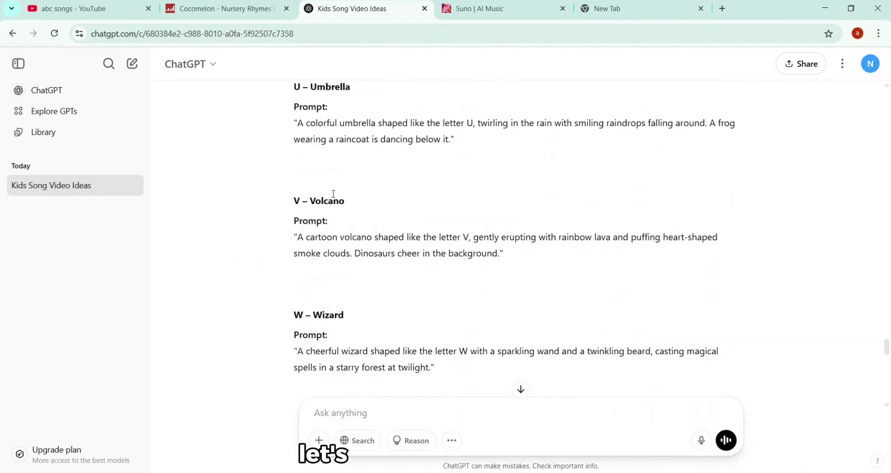
{"action": "scroll", "coordinate": [334, 197], "scroll_direction": "up", "scroll_amount": 20}
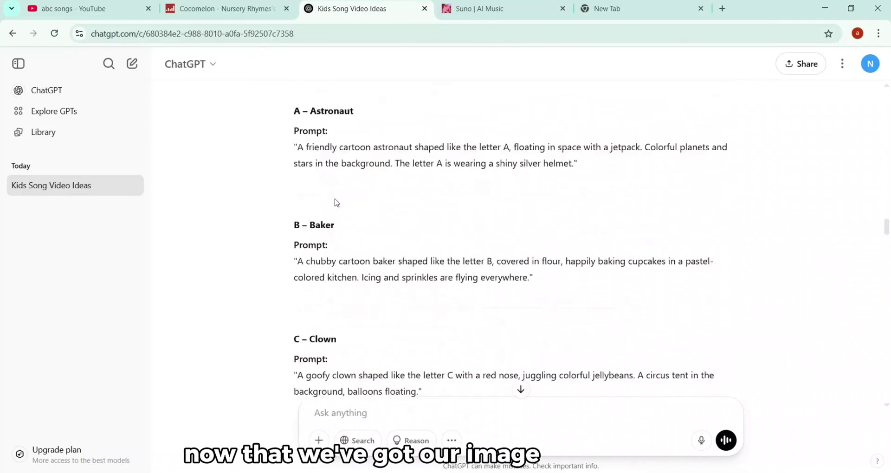
{"action": "scroll", "coordinate": [336, 203], "scroll_direction": "up", "scroll_amount": 6}
{"action": "scroll", "coordinate": [336, 203], "scroll_direction": "down", "scroll_amount": 2}
Copy the Intro Scene image prompt
{"action": "left_click_drag", "start_coordinate": [298, 272], "coordinate": [629, 291]}
{"action": "right_click", "coordinate": [412, 285]}
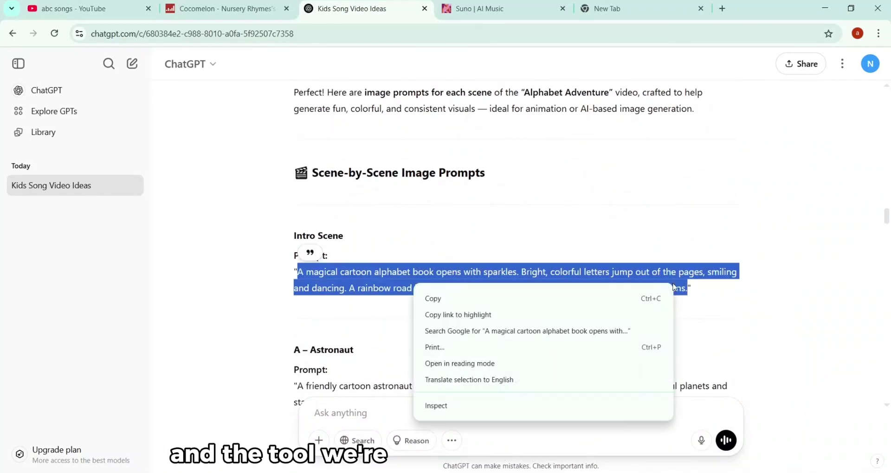
{"action": "left_click", "coordinate": [622, 301]}
Search Google for 'piclumen ai' in the new tab
{"action": "left_click", "coordinate": [616, 15]}
{"action": "left_click", "coordinate": [368, 211]}
{"action": "type", "text": "piclumen ai"}
{"action": "left_click", "coordinate": [328, 240]}
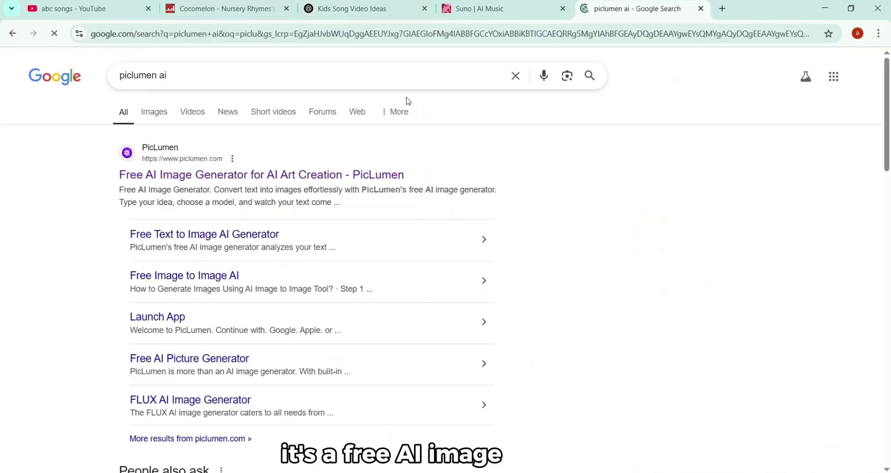
Launch the PicLumen image generator app and close the old homepage tab
{"action": "left_click", "coordinate": [148, 184]}
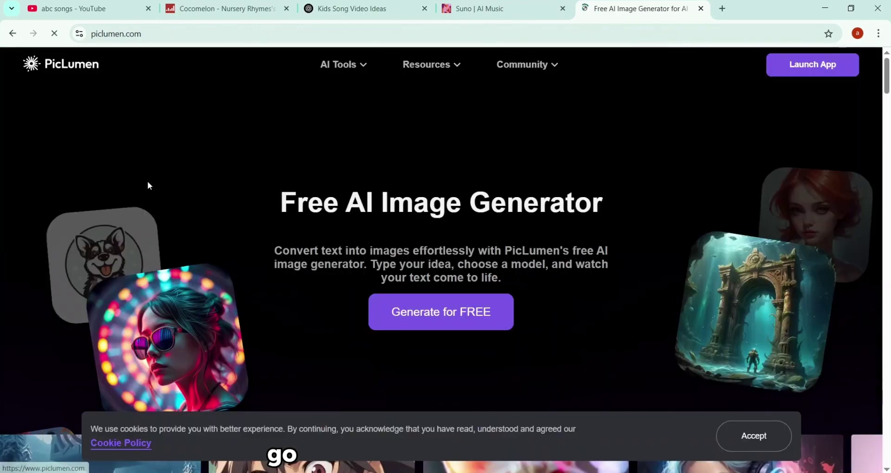
{"action": "left_click", "coordinate": [793, 65]}
{"action": "left_click", "coordinate": [628, 9]}
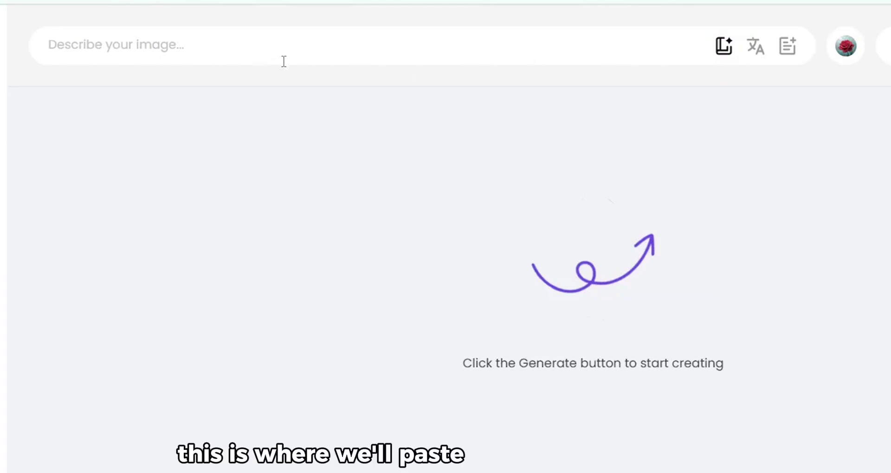
Paste the intro scene prompt as the image description, adding '3d pixar style' at the end
{"action": "left_click", "coordinate": [261, 40]}
{"action": "key", "text": "ctrl+v"}
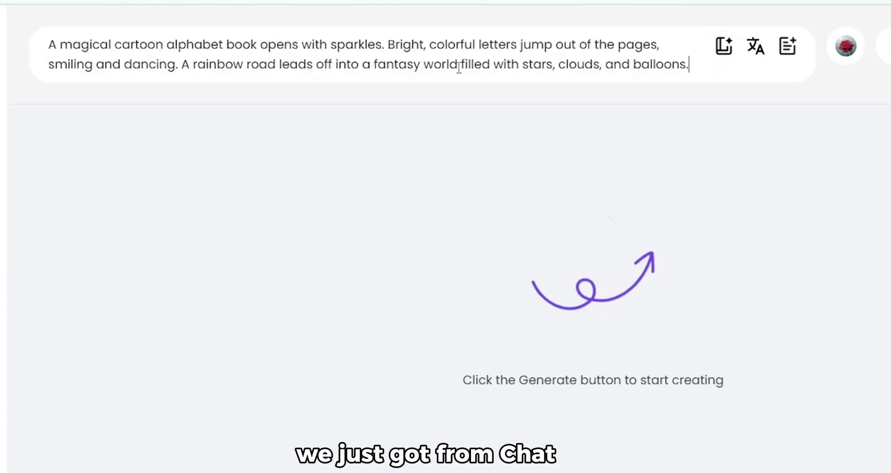
{"action": "type", "text": "3"}
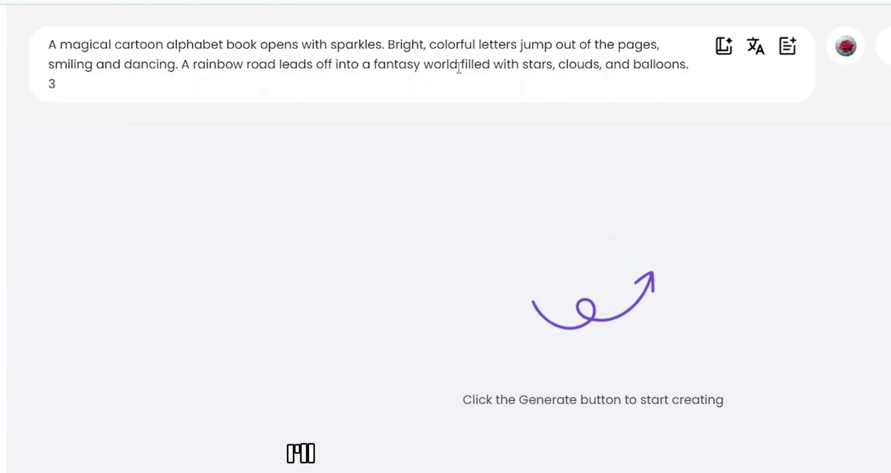
{"action": "type", "text": "d pixar "}
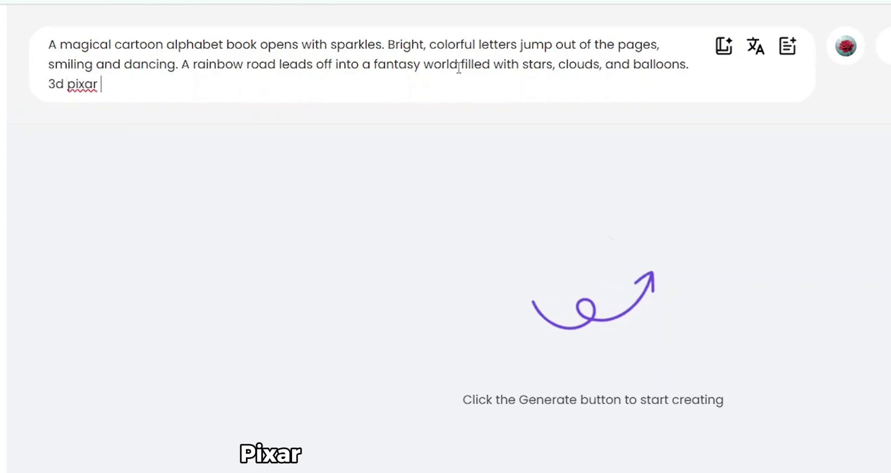
{"action": "type", "text": "style"}
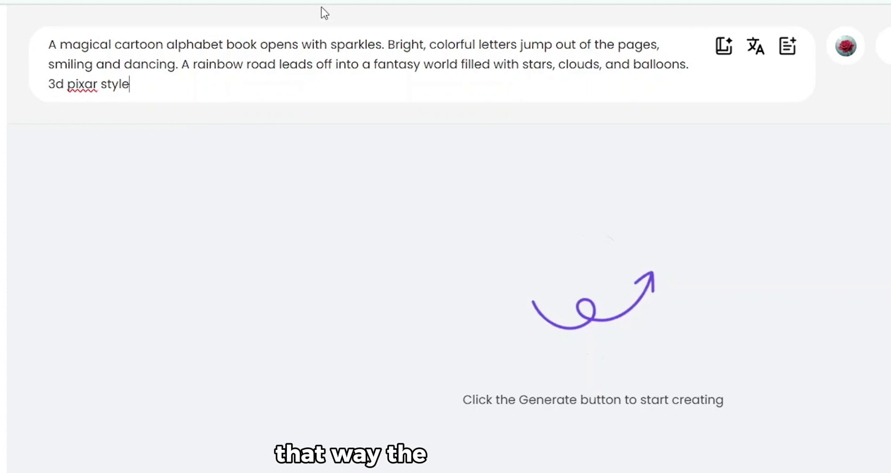
{"action": "left_click_drag", "start_coordinate": [129, 84], "coordinate": [48, 84]}
{"action": "left_click", "coordinate": [492, 85]}
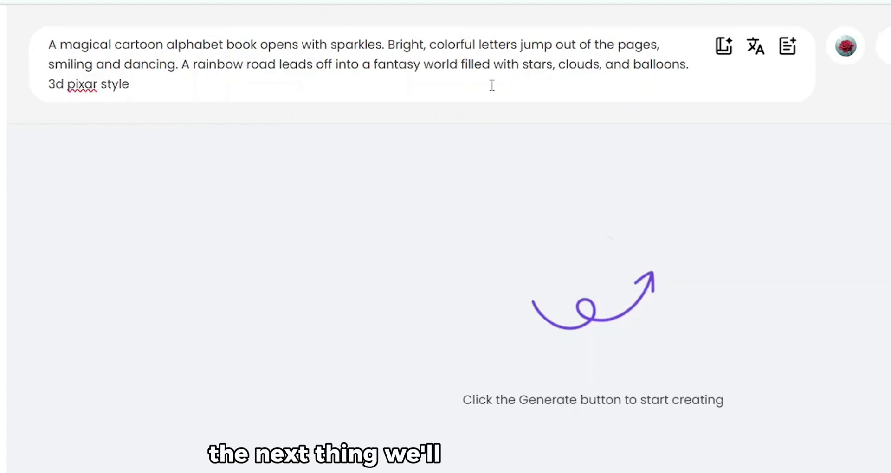
Generate two 16:9 FLUX.1-schnell images from the magical alphabet book prompt
{"action": "left_click", "coordinate": [659, 46]}
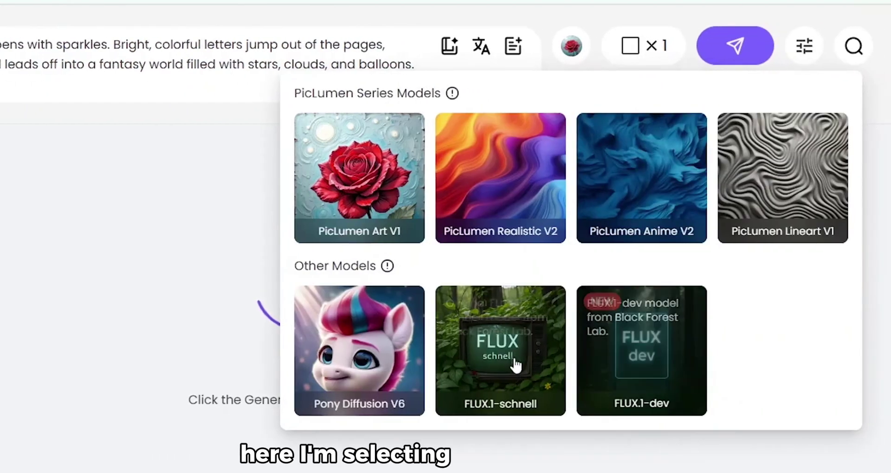
{"action": "left_click", "coordinate": [519, 372]}
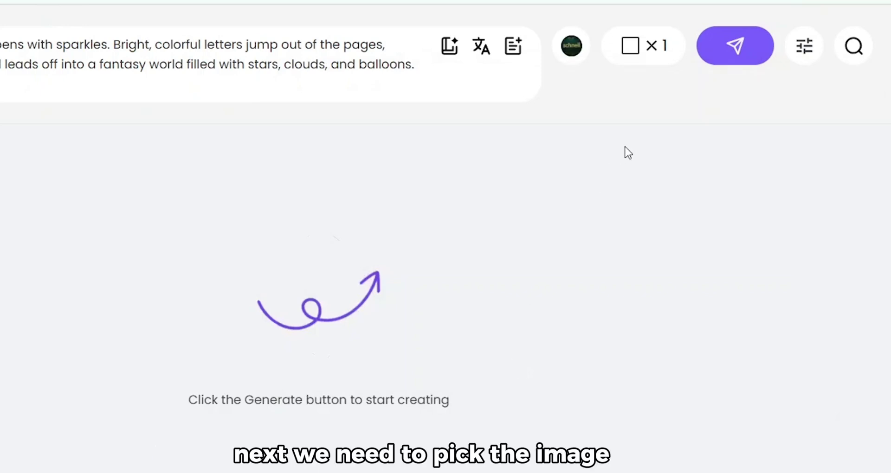
{"action": "left_click", "coordinate": [654, 54]}
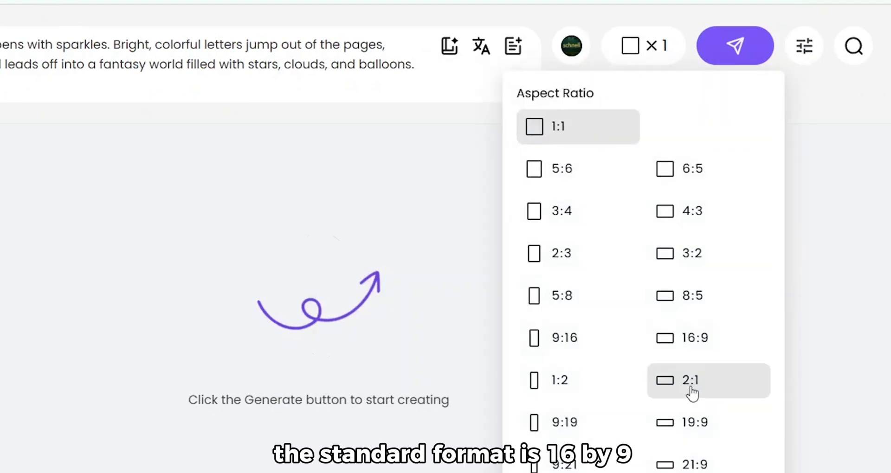
{"action": "left_click", "coordinate": [686, 343]}
{"action": "left_click", "coordinate": [652, 45]}
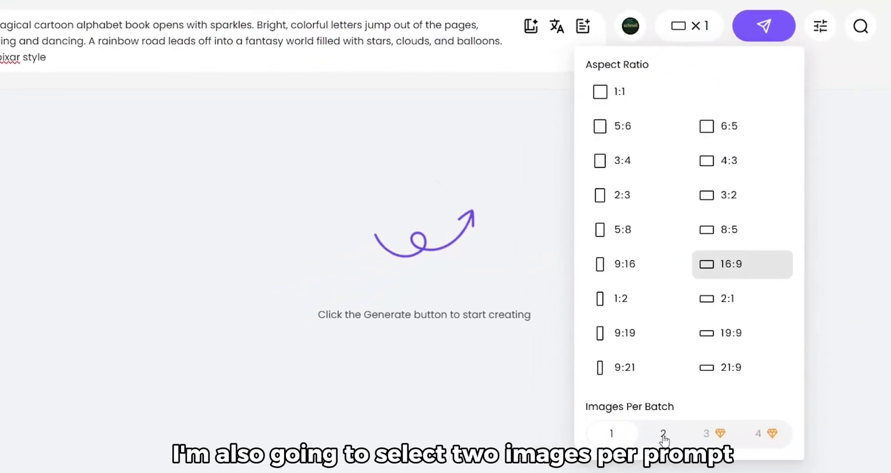
{"action": "left_click", "coordinate": [664, 435]}
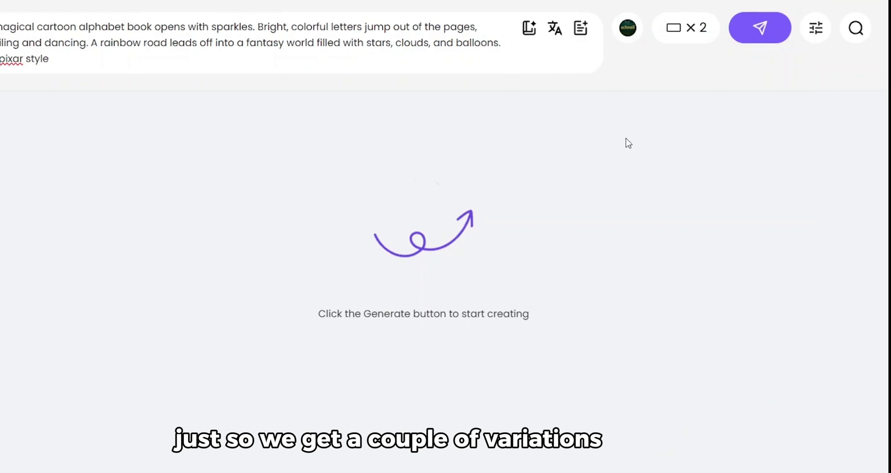
{"action": "left_click", "coordinate": [774, 24]}
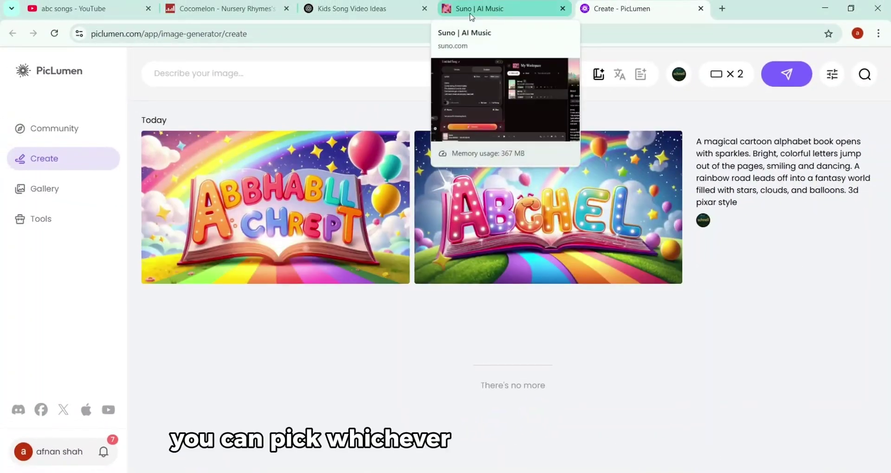
Generate images from the A – Astronaut prompt copied from ChatGPT, adding '3d pixar style'
{"action": "left_click", "coordinate": [355, 16]}
{"action": "left_click", "coordinate": [412, 309]}
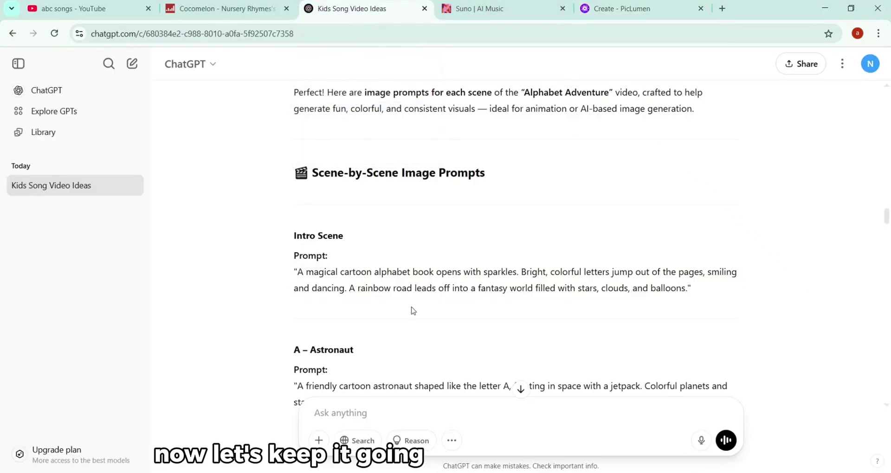
{"action": "scroll", "coordinate": [412, 310], "scroll_direction": "down", "scroll_amount": 2}
{"action": "scroll", "coordinate": [408, 307], "scroll_direction": "down", "scroll_amount": 1}
{"action": "left_click_drag", "start_coordinate": [297, 260], "coordinate": [576, 286]}
{"action": "key", "text": "ctrl+c"}
{"action": "left_click", "coordinate": [622, 9]}
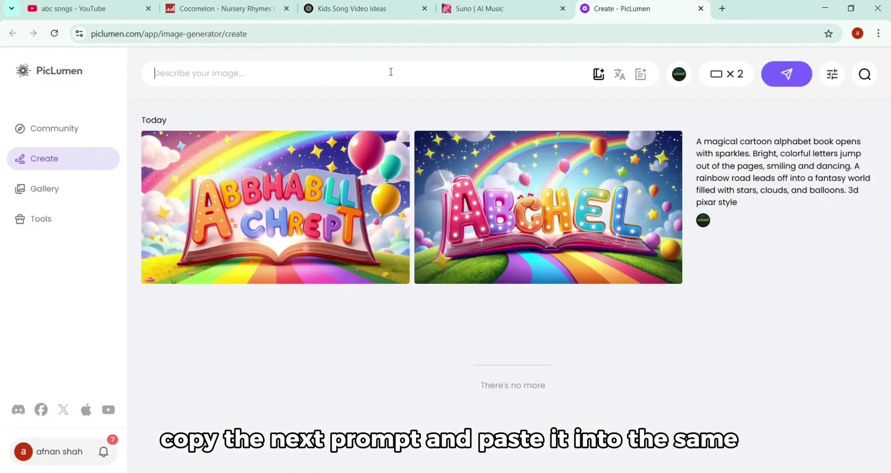
{"action": "key", "text": "ctrl+v"}
{"action": "type", "text": "3d pixar style"}
{"action": "left_click", "coordinate": [786, 74]}
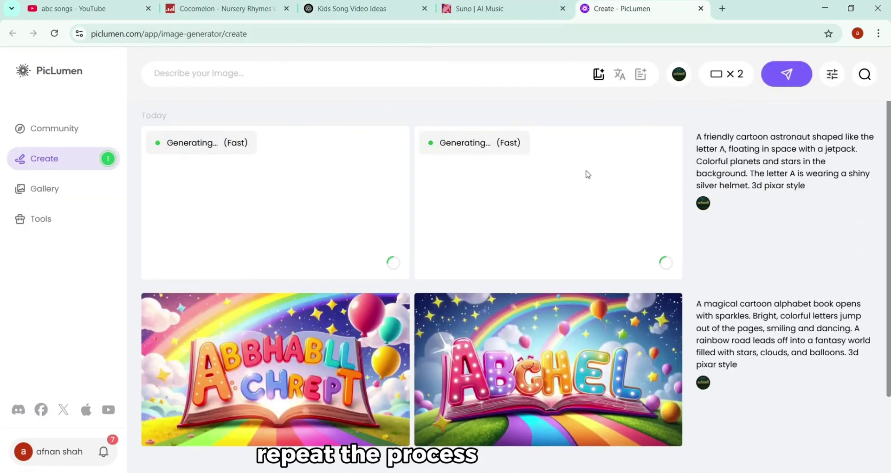
Generate two batches from the B – Baker prompt with '3d pixar style' added
{"action": "left_click", "coordinate": [351, 9]}
{"action": "left_click_drag", "start_coordinate": [298, 326], "coordinate": [533, 346]}
{"action": "key", "text": "ctrl+c"}
{"action": "left_click", "coordinate": [622, 9]}
{"action": "left_click", "coordinate": [404, 77]}
{"action": "key", "text": "ctrl+v"}
{"action": "type", "text": "3d pixar style"}
{"action": "left_click", "coordinate": [786, 73]}
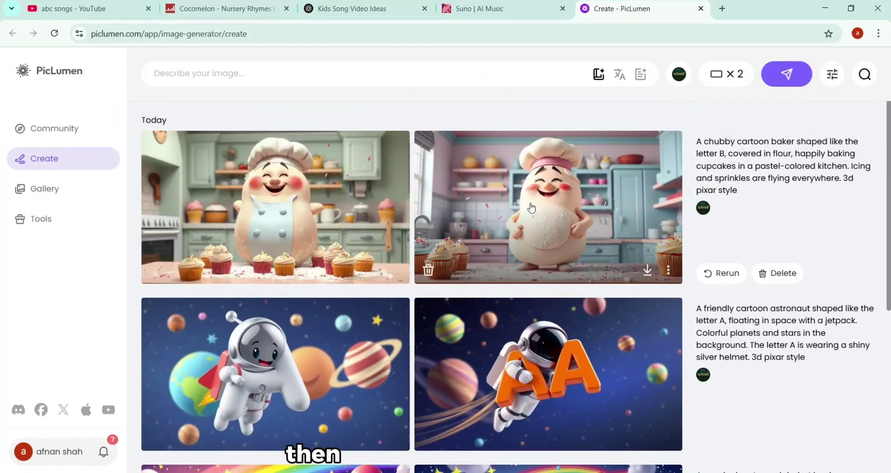
{"action": "left_click", "coordinate": [722, 274]}
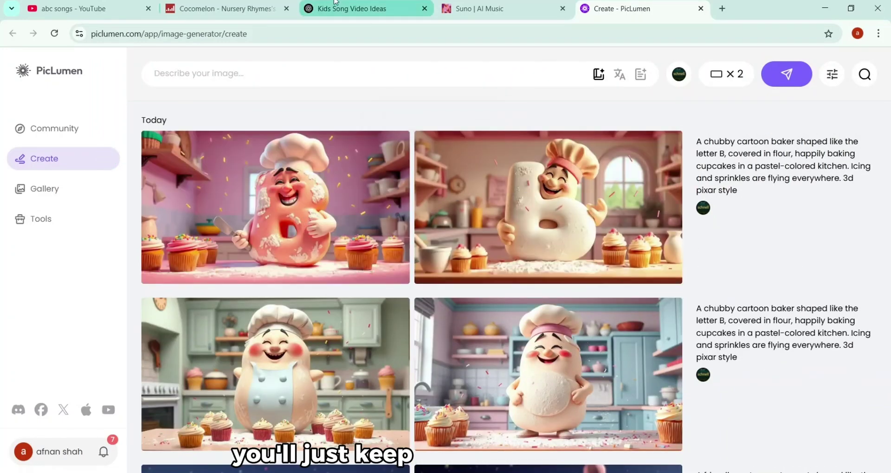
Generate images for the C – Clown and D – Dancer prompts in pixar style
{"action": "left_click", "coordinate": [352, 8]}
{"action": "left_click_drag", "start_coordinate": [418, 264], "coordinate": [299, 246]}
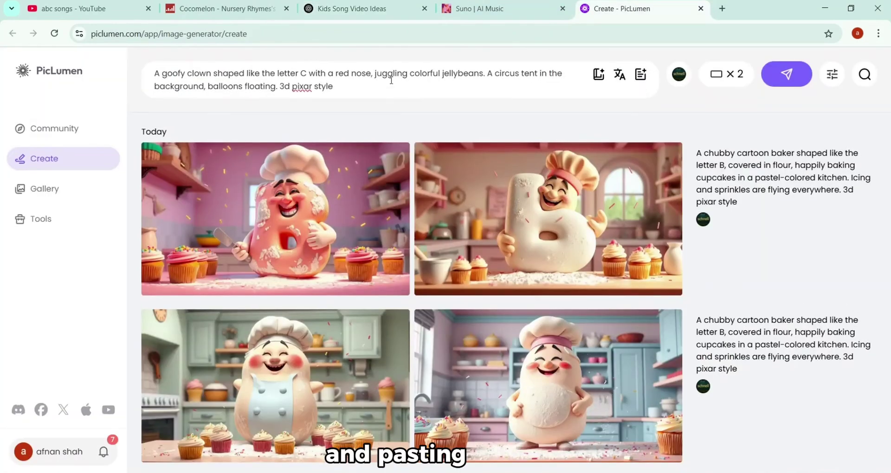
{"action": "left_click", "coordinate": [786, 73]}
{"action": "left_click", "coordinate": [352, 9]}
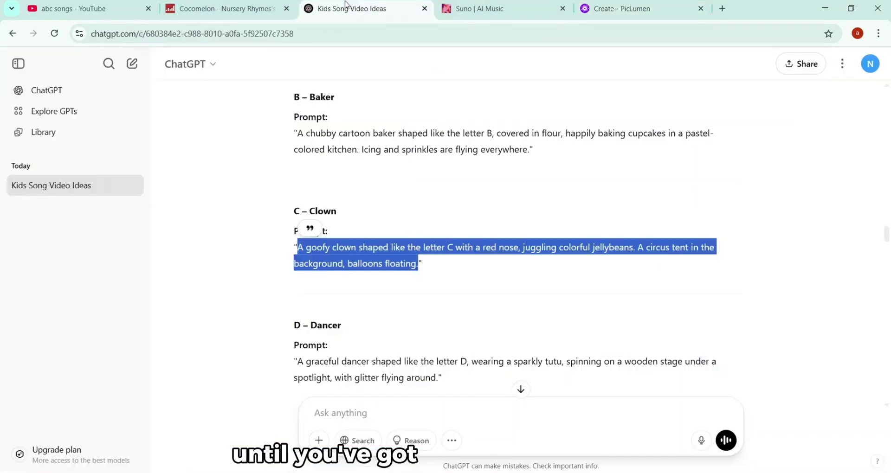
{"action": "left_click_drag", "start_coordinate": [439, 378], "coordinate": [298, 362]}
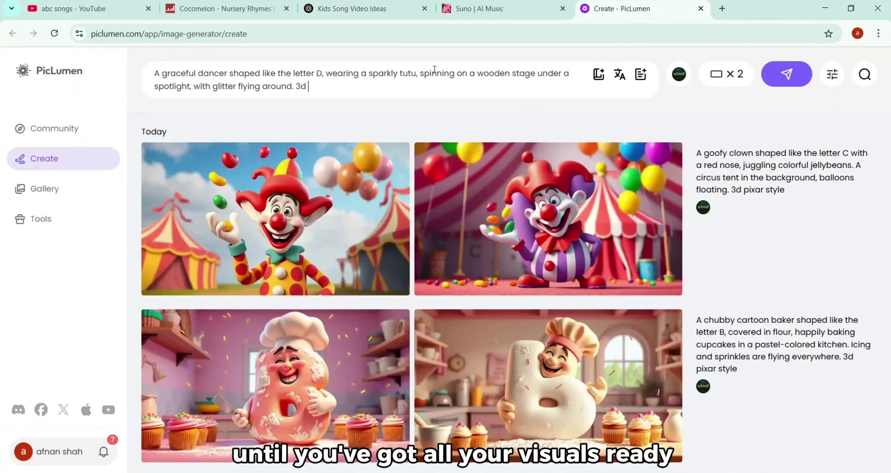
{"action": "type", "text": "pixar style"}
{"action": "key", "text": "Return"}
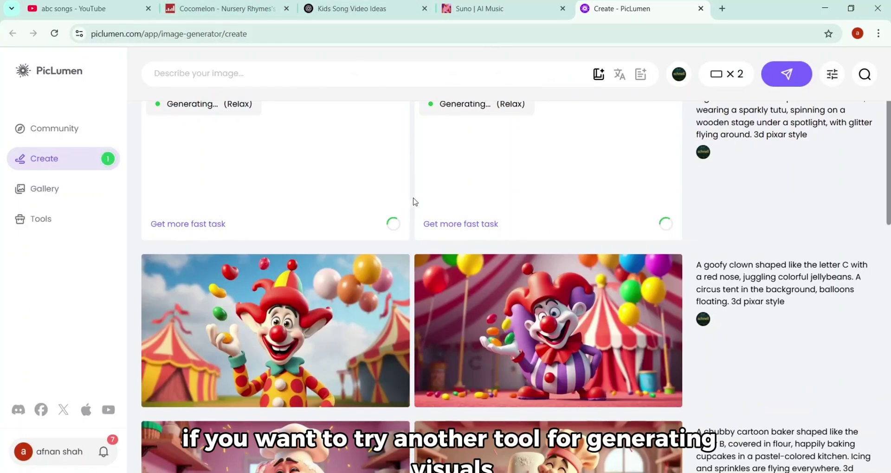
Open a new blank browser tab for a web search
{"action": "scroll", "coordinate": [413, 202], "scroll_direction": "down", "scroll_amount": 8}
{"action": "key", "text": "ctrl+t"}
{"action": "left_click", "coordinate": [399, 206]}
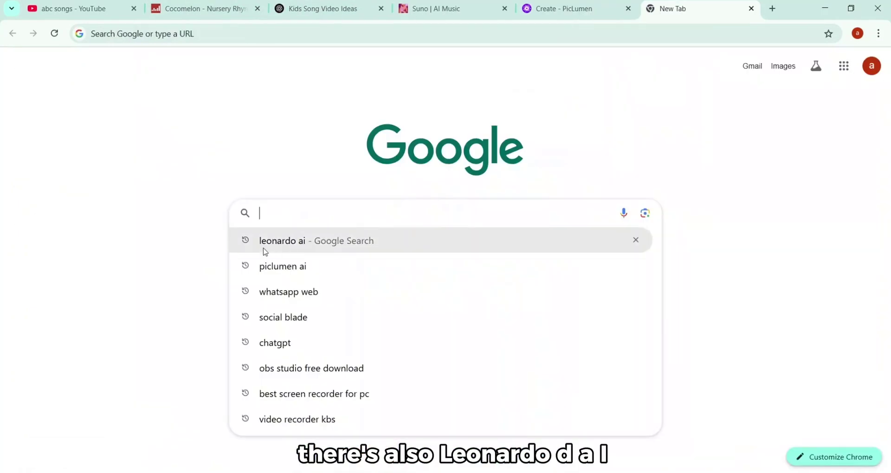
Find Leonardo AI through search, launch the app and open its image generation tool
{"action": "left_click", "coordinate": [264, 246]}
{"action": "left_click", "coordinate": [171, 163]}
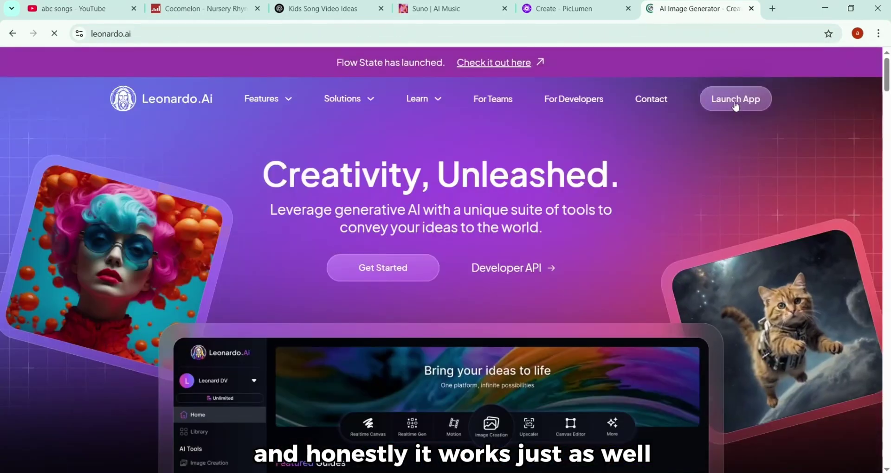
{"action": "left_click", "coordinate": [737, 103]}
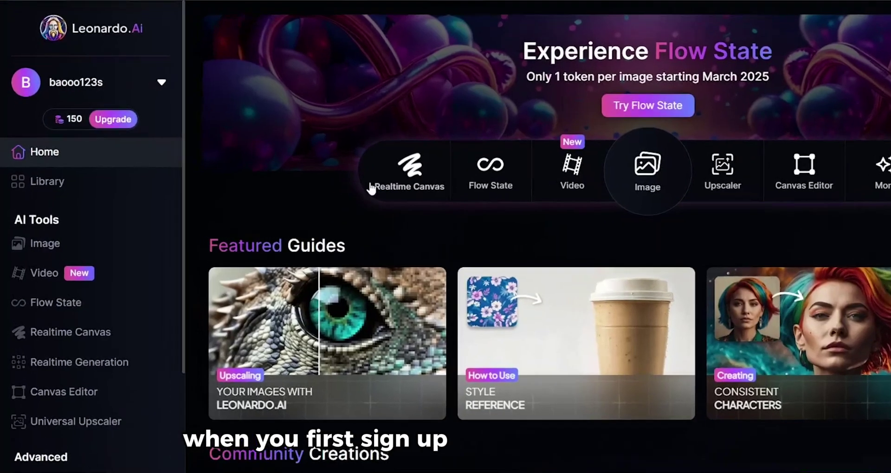
{"action": "mouse_move", "coordinate": [49, 126]}
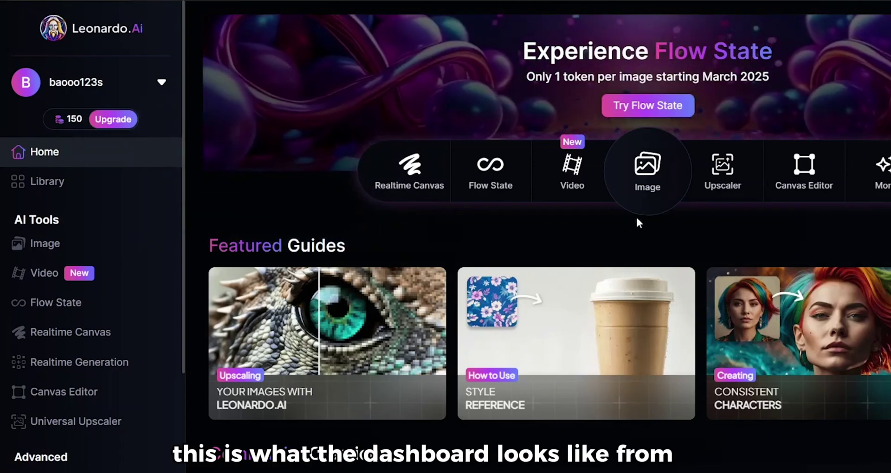
{"action": "left_click", "coordinate": [648, 172]}
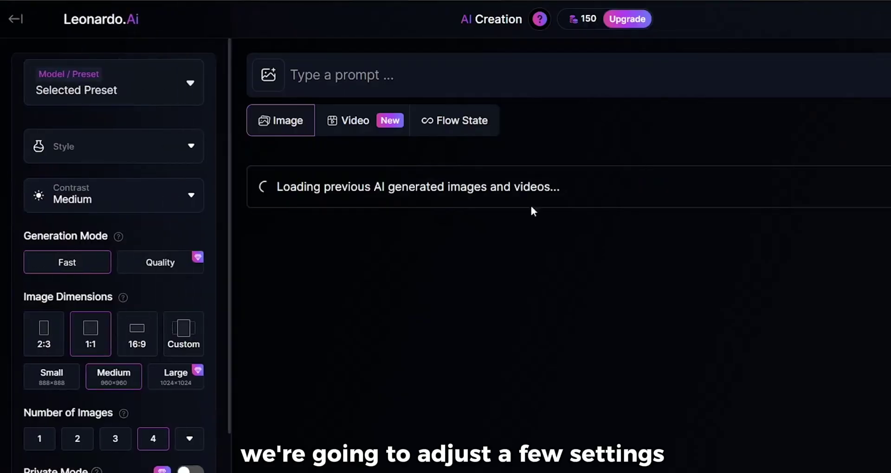
Choose the Phoenix 0.9 preset, 3D Render style and 16:9 image dimensions
{"action": "left_click", "coordinate": [180, 96]}
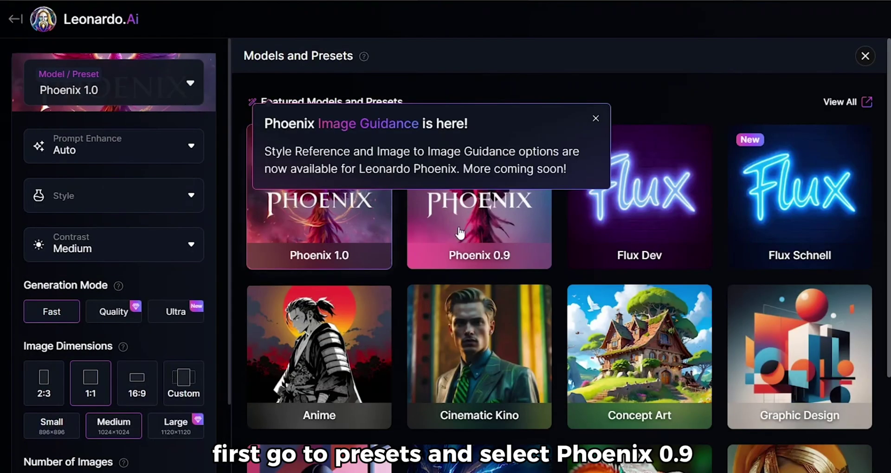
{"action": "left_click", "coordinate": [448, 216]}
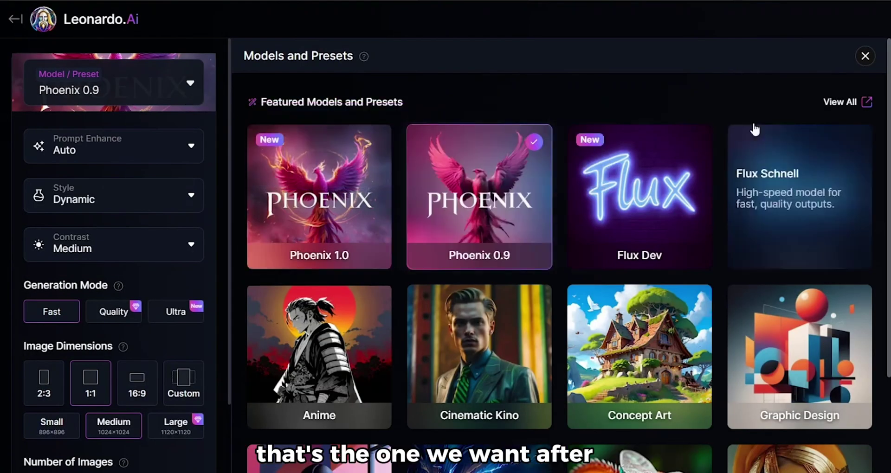
{"action": "left_click", "coordinate": [865, 56]}
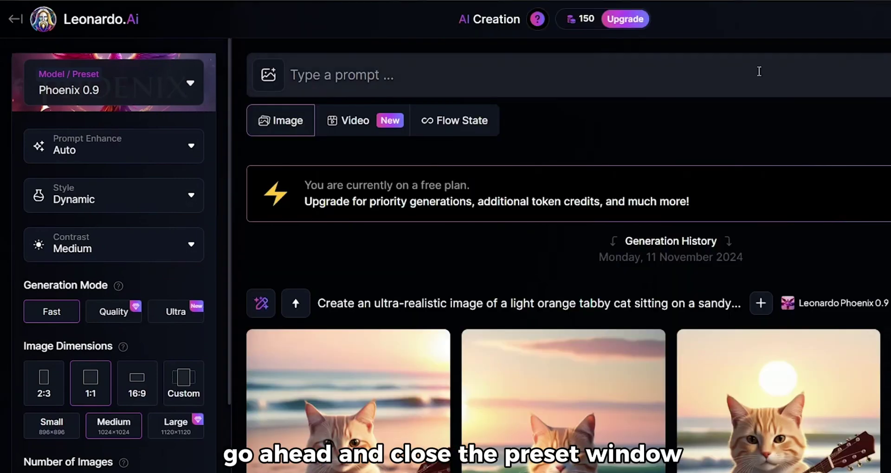
{"action": "left_click", "coordinate": [88, 204]}
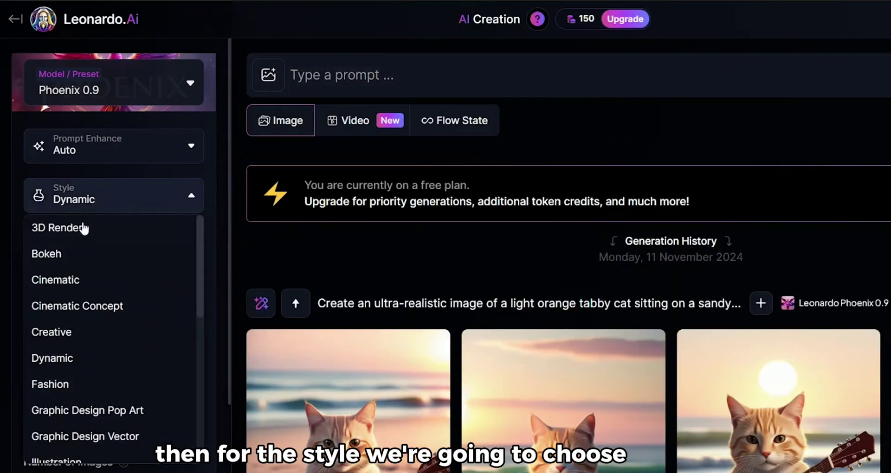
{"action": "left_click", "coordinate": [45, 234]}
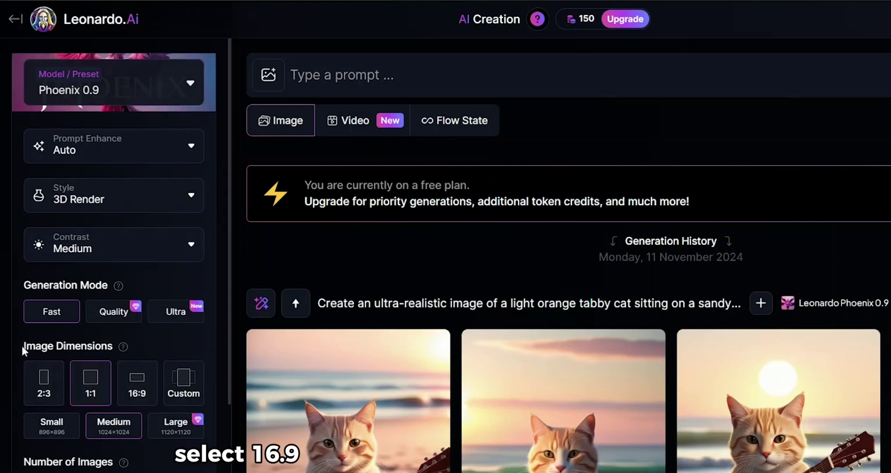
{"action": "left_click", "coordinate": [134, 389]}
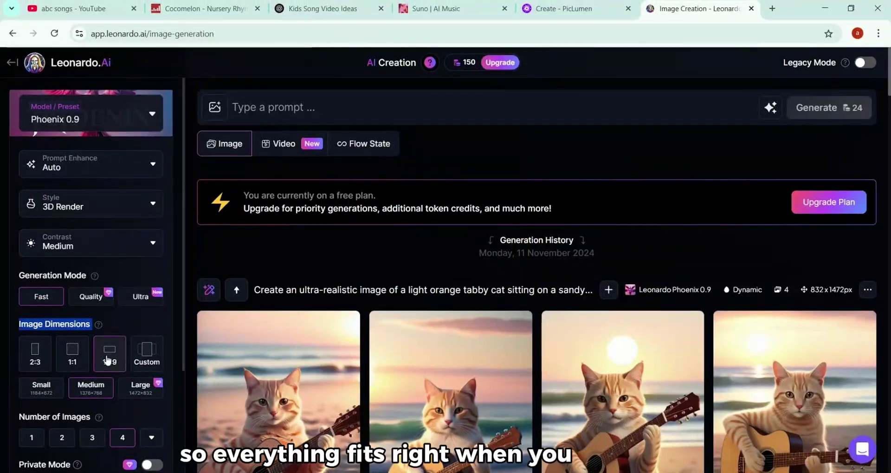
Generate Leonardo images from the ChatGPT Intro Scene prompt and reveal the hidden result
{"action": "left_click", "coordinate": [315, 10]}
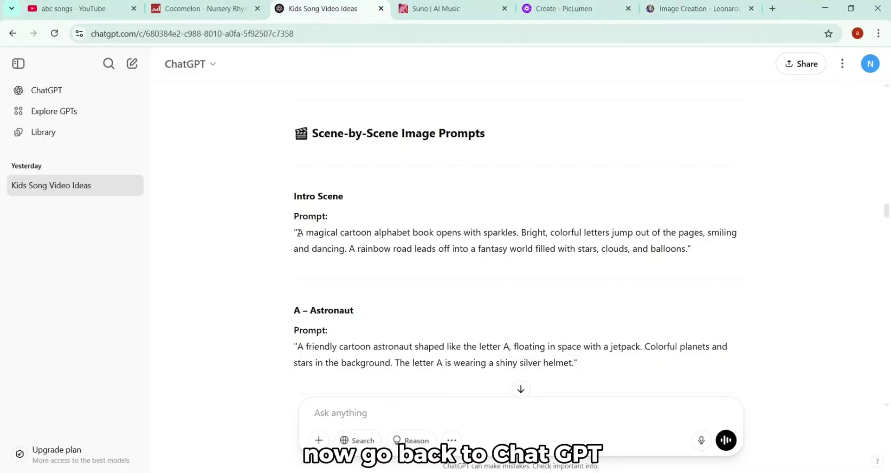
{"action": "left_click_drag", "start_coordinate": [298, 232], "coordinate": [649, 266]}
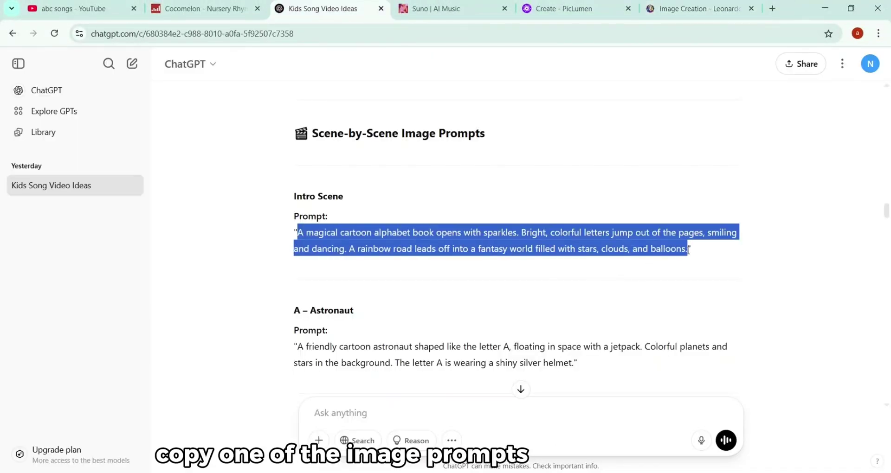
{"action": "left_click", "coordinate": [696, 8]}
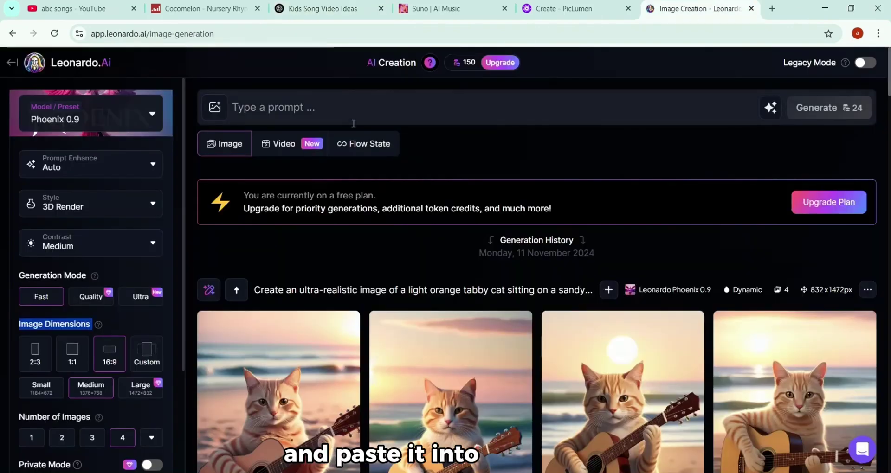
{"action": "left_click", "coordinate": [362, 101]}
{"action": "key", "text": "ctrl+v"}
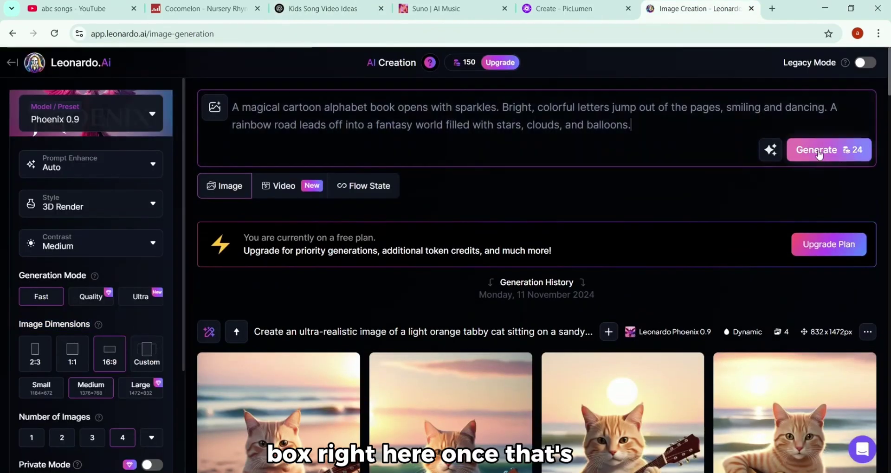
{"action": "left_click", "coordinate": [819, 156]}
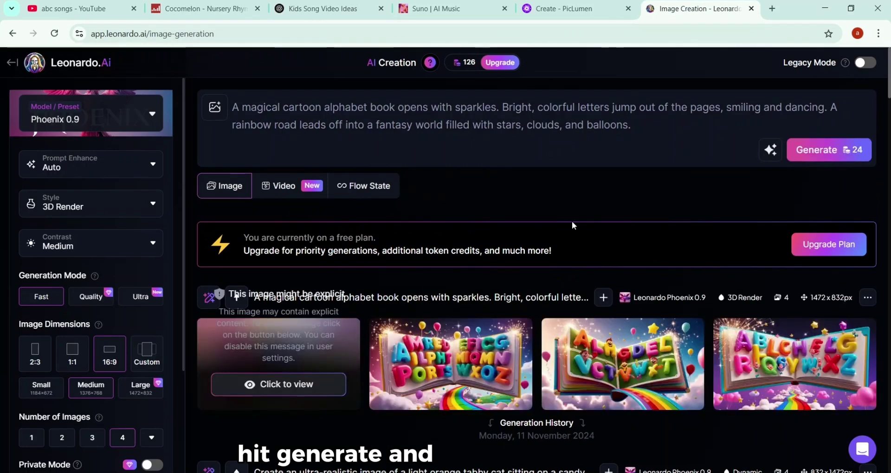
{"action": "left_click", "coordinate": [297, 386]}
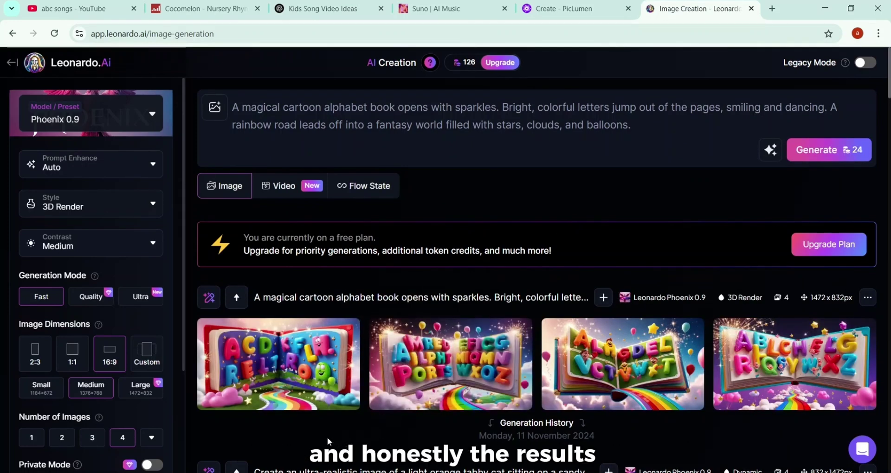
{"action": "mouse_move", "coordinate": [446, 344]}
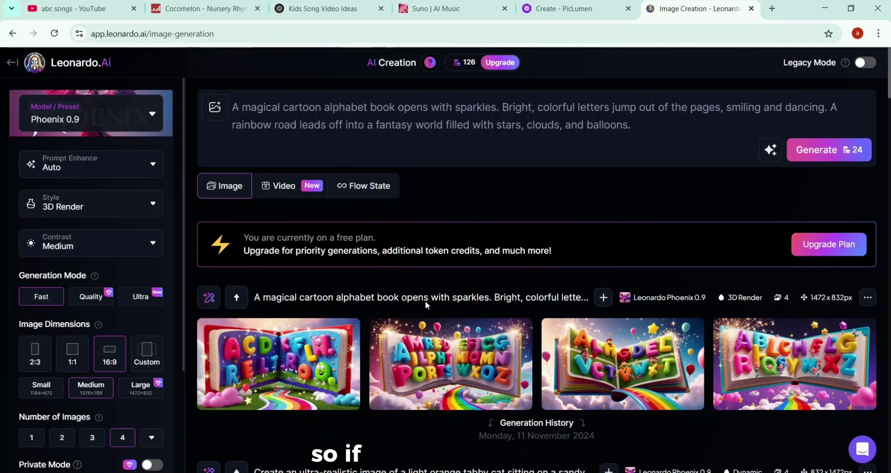
Replace Leonardo's prompt with the letter A astronaut prompt from ChatGPT
{"action": "left_click", "coordinate": [323, 8]}
{"action": "left_click", "coordinate": [300, 347]}
{"action": "left_click_drag", "start_coordinate": [300, 348], "coordinate": [577, 372]}
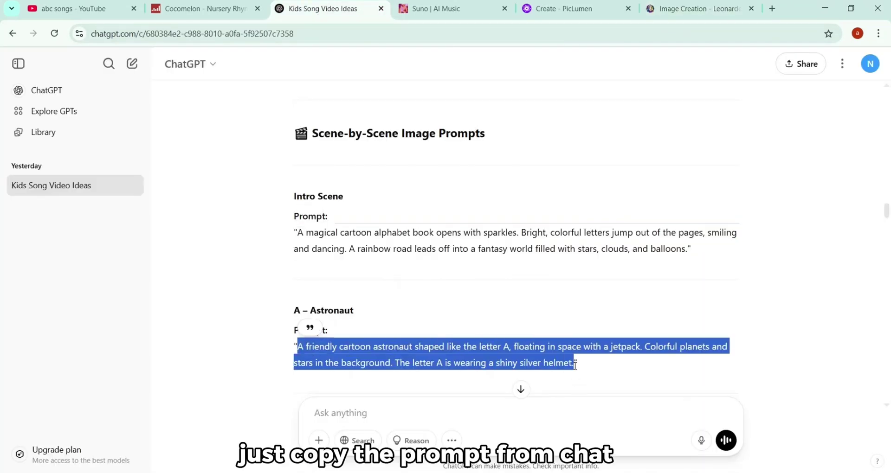
{"action": "left_click", "coordinate": [684, 9]}
{"action": "key", "text": "ctrl+a"}
{"action": "key", "text": "ctrl+v"}
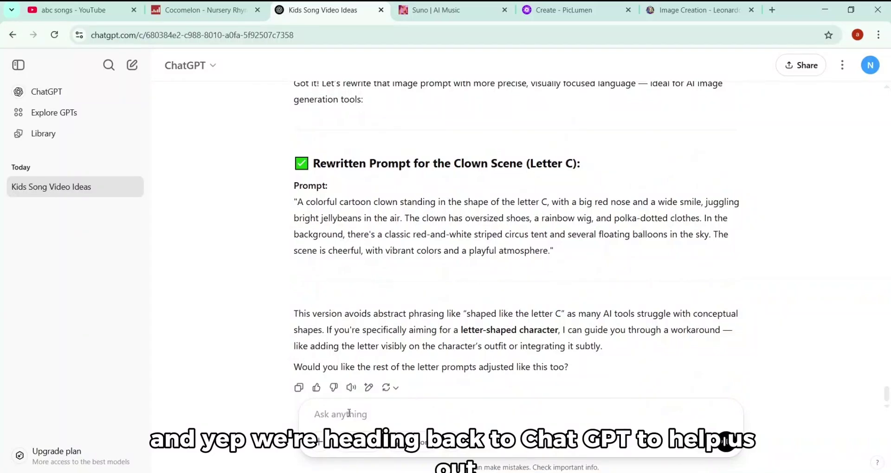
Send ChatGPT the request for ten chorus image prompts with kids and alphabets, and scroll the reply
{"action": "left_click", "coordinate": [349, 413]}
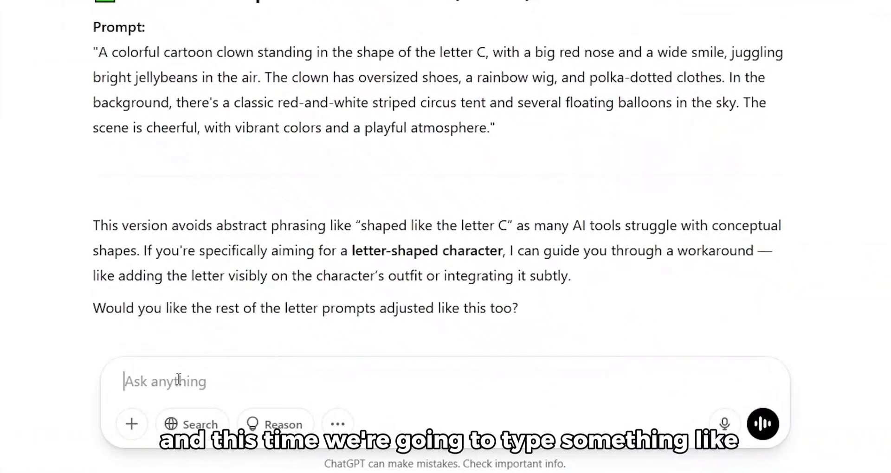
{"action": "key", "text": "ctrl+v"}
{"action": "key", "text": "ctrl+a"}
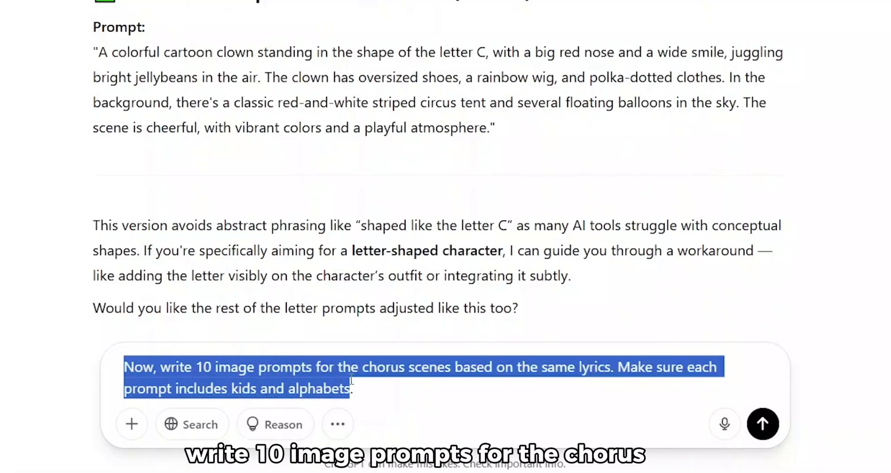
{"action": "left_click", "coordinate": [445, 367]}
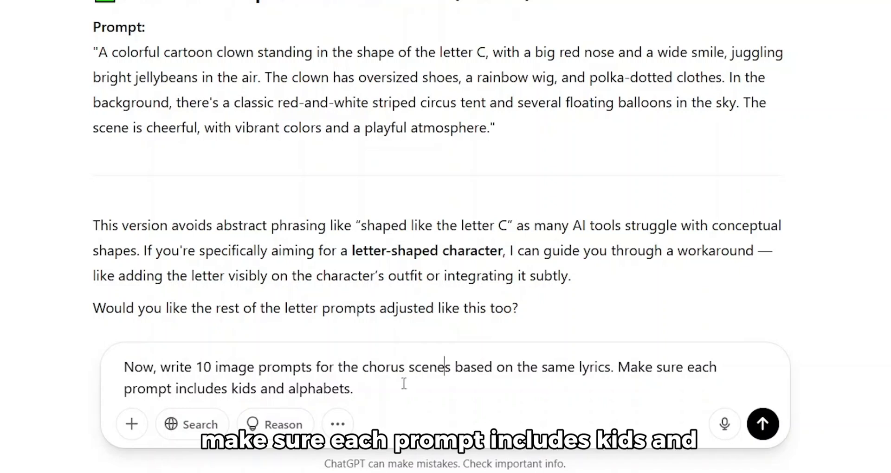
{"action": "left_click", "coordinate": [772, 429]}
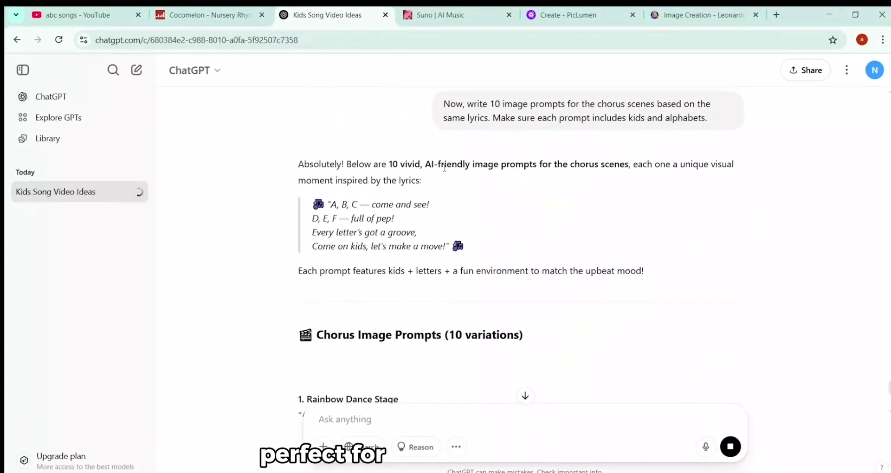
{"action": "scroll", "coordinate": [340, 291], "scroll_direction": "down", "scroll_amount": 15}
{"action": "scroll", "coordinate": [346, 293], "scroll_direction": "up", "scroll_amount": 15}
{"action": "scroll", "coordinate": [339, 298], "scroll_direction": "down", "scroll_amount": 20}
{"action": "scroll", "coordinate": [338, 299], "scroll_direction": "up", "scroll_amount": 20}
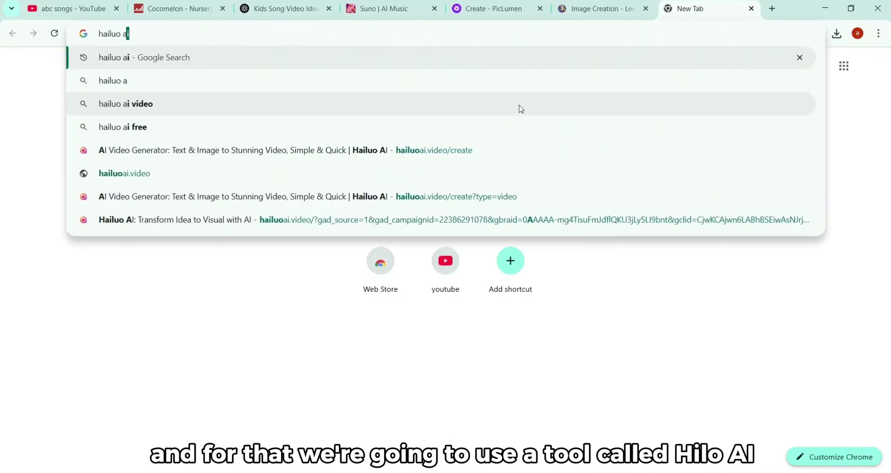
Search Google for 'hailuo ai', open the Hailuo AI site and browse its Explore gallery
{"action": "key", "text": "Return"}
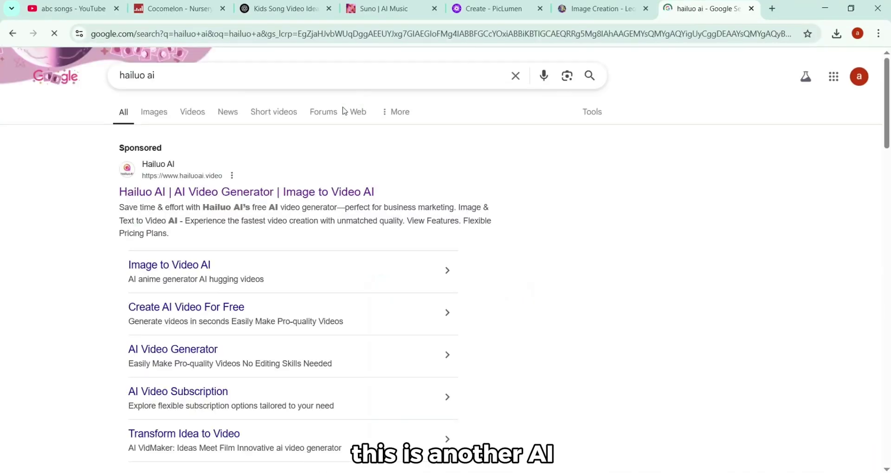
{"action": "left_click", "coordinate": [152, 190]}
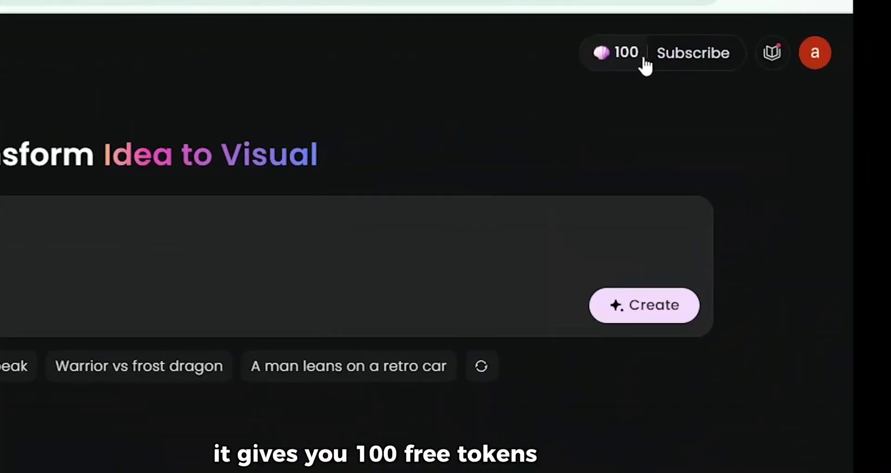
{"action": "scroll", "coordinate": [312, 334], "scroll_direction": "down", "scroll_amount": 5}
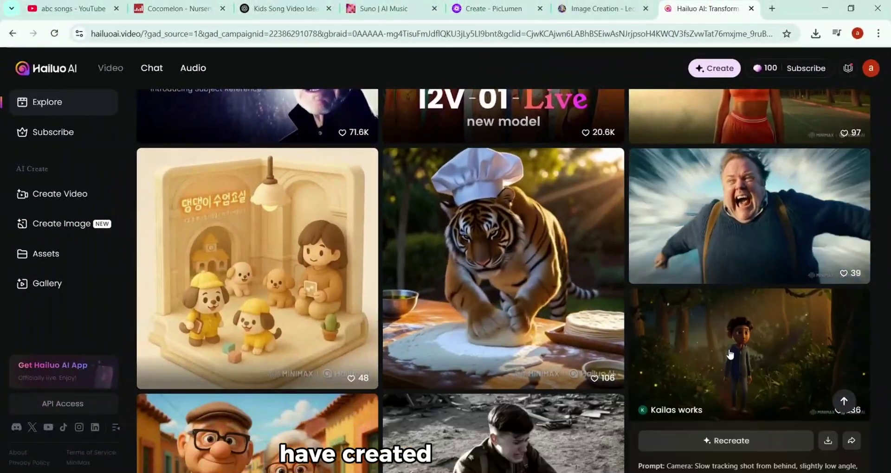
{"action": "scroll", "coordinate": [745, 347], "scroll_direction": "down", "scroll_amount": 1}
{"action": "scroll", "coordinate": [460, 358], "scroll_direction": "down", "scroll_amount": 8}
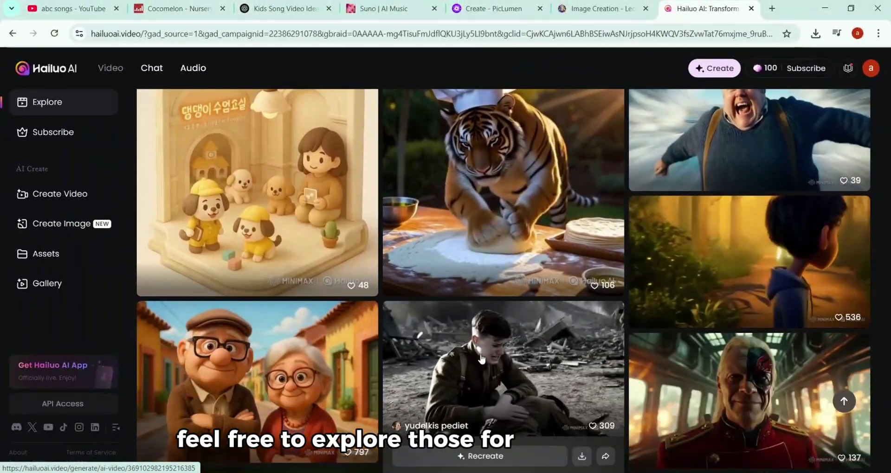
{"action": "scroll", "coordinate": [462, 338], "scroll_direction": "down", "scroll_amount": 2}
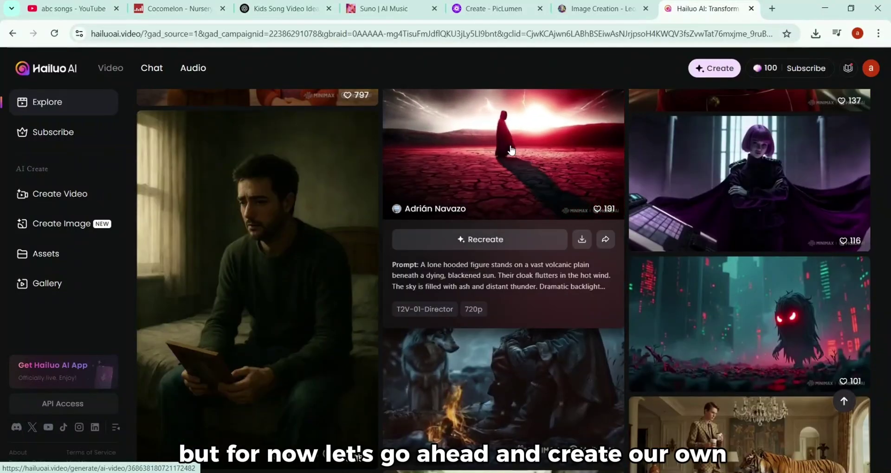
{"action": "scroll", "coordinate": [512, 151], "scroll_direction": "up", "scroll_amount": 1}
{"action": "scroll", "coordinate": [511, 150], "scroll_direction": "up", "scroll_amount": 10}
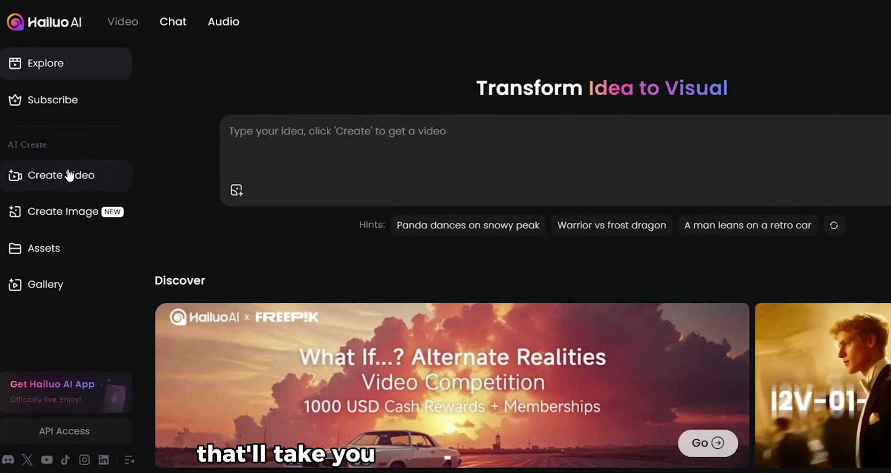
Upload the letter A astronaut image to Create Video and paste its description
{"action": "left_click", "coordinate": [69, 175]}
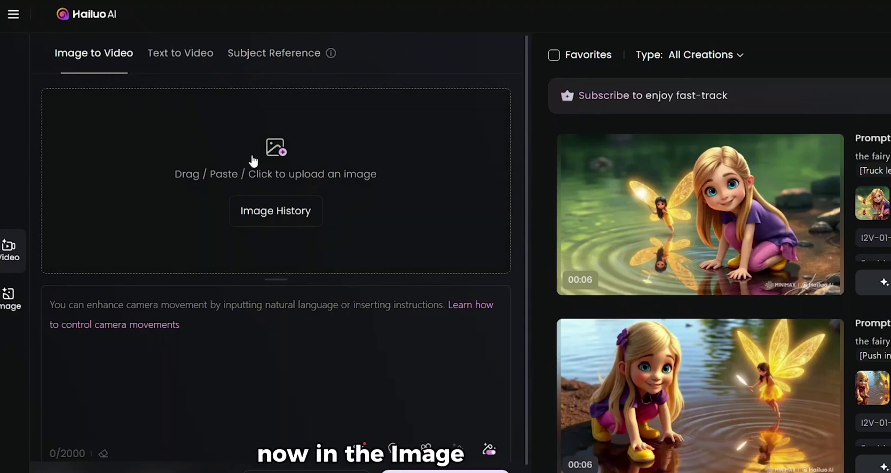
{"action": "left_click", "coordinate": [283, 156]}
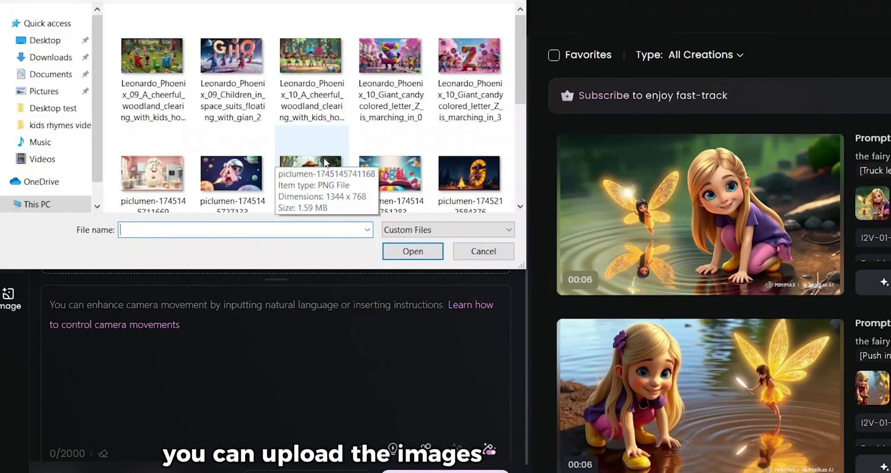
{"action": "double_click", "coordinate": [223, 188]}
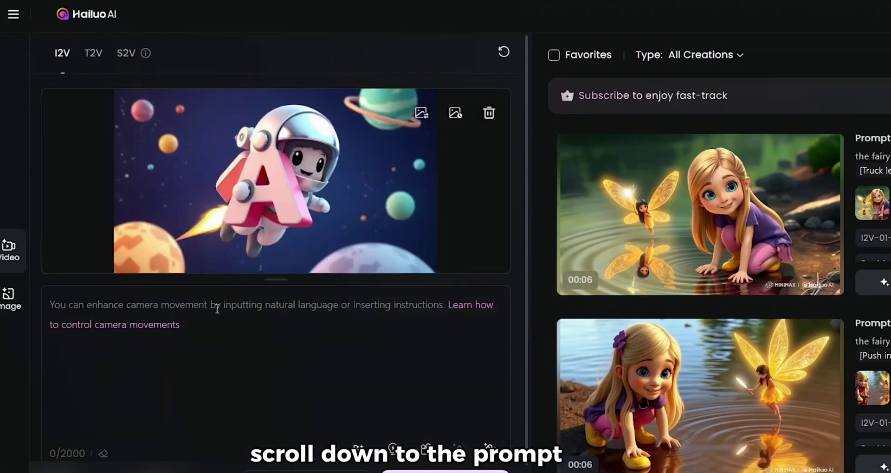
{"action": "left_click", "coordinate": [185, 305]}
{"action": "type", "text": "An astronaut holding the letter 'A' floating through outer space, surrounded by stars and planets."}
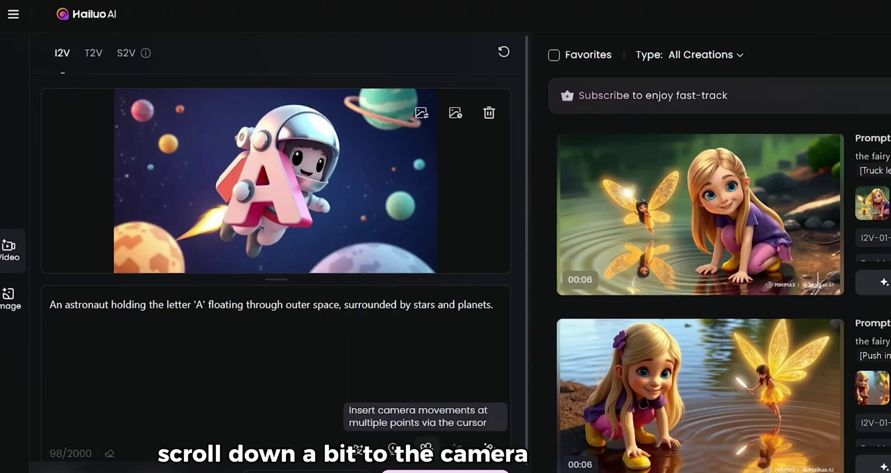
Add a Left circling camera move, check Presets and Brainstorm, and keep the I2V-01-Director model
{"action": "left_click", "coordinate": [426, 449]}
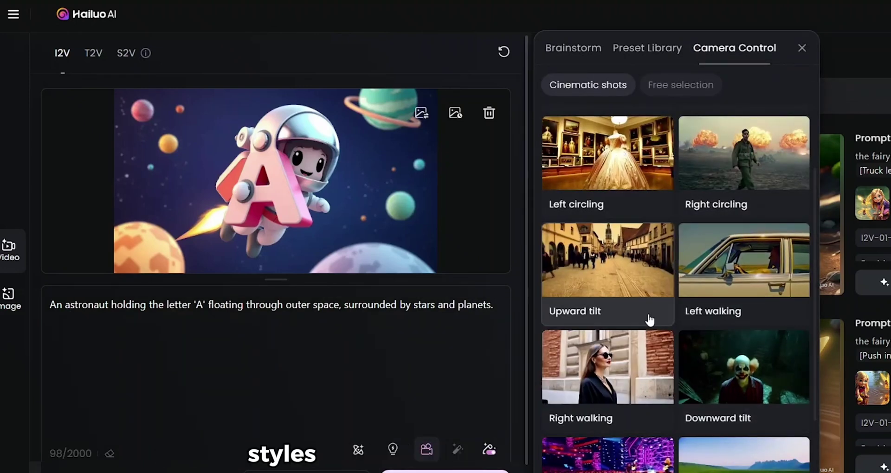
{"action": "left_click", "coordinate": [608, 157]}
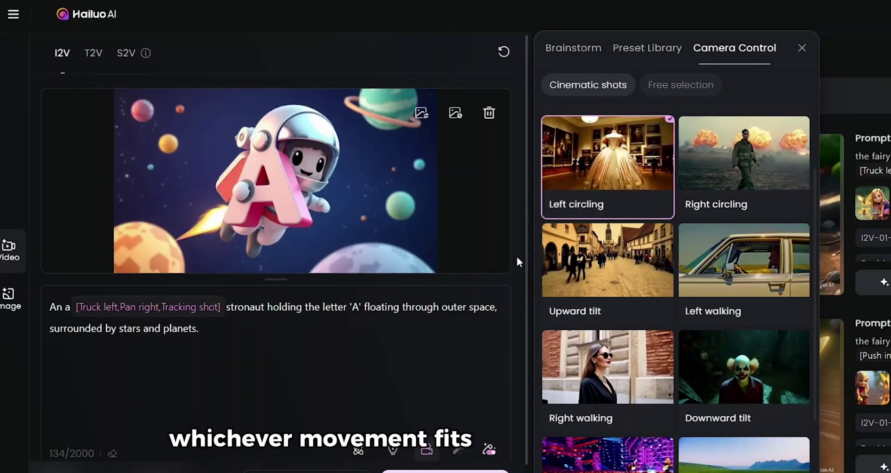
{"action": "left_click", "coordinate": [417, 371]}
{"action": "scroll", "coordinate": [417, 371], "scroll_direction": "down", "scroll_amount": 1}
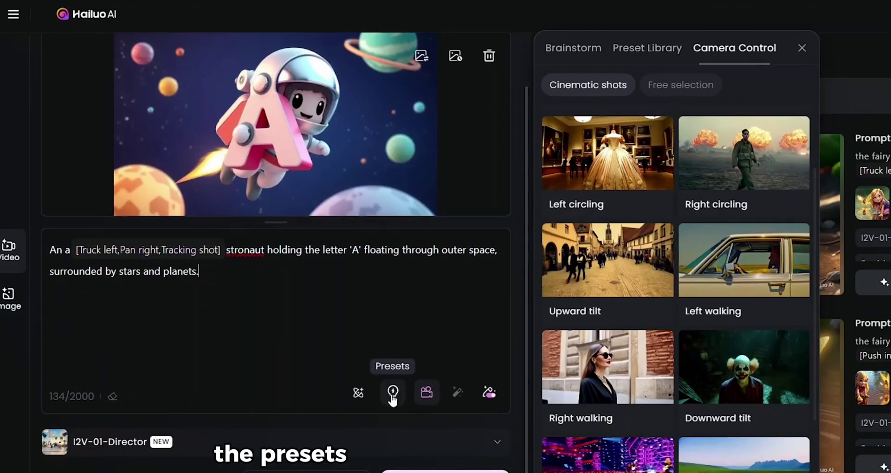
{"action": "left_click", "coordinate": [393, 394]}
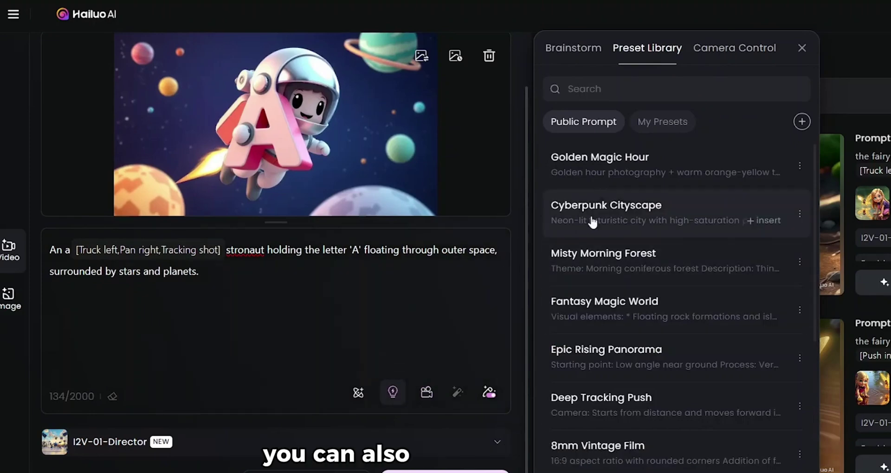
{"action": "left_click", "coordinate": [393, 394]}
{"action": "left_click", "coordinate": [358, 394]}
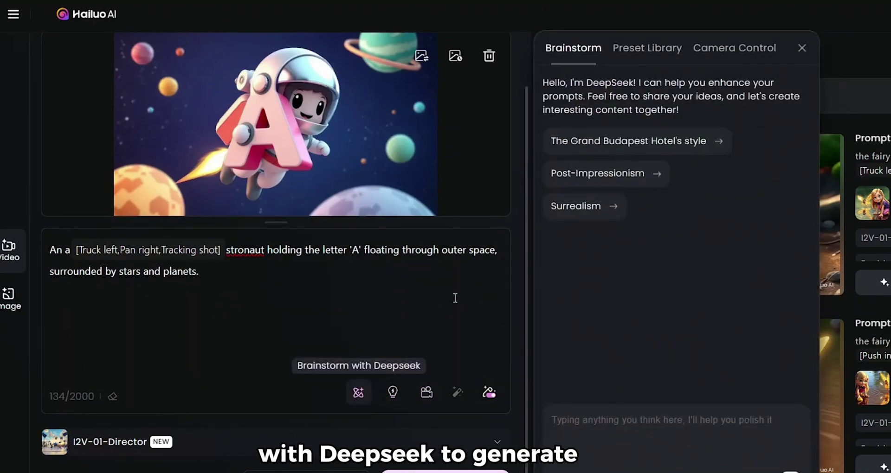
{"action": "left_click", "coordinate": [802, 48]}
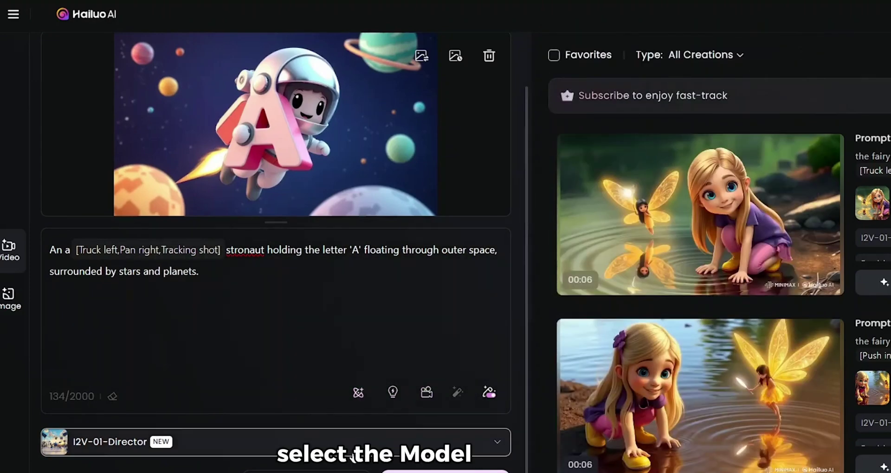
{"action": "left_click", "coordinate": [353, 457]}
{"action": "left_click", "coordinate": [406, 320]}
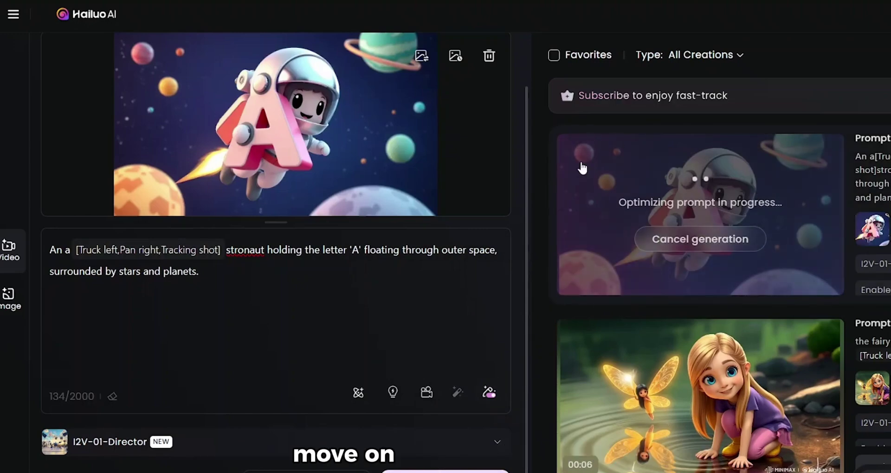
Animate the letter B chef image with its description and a Left walking camera move
{"action": "left_click", "coordinate": [455, 55]}
{"action": "double_click", "coordinate": [153, 176]}
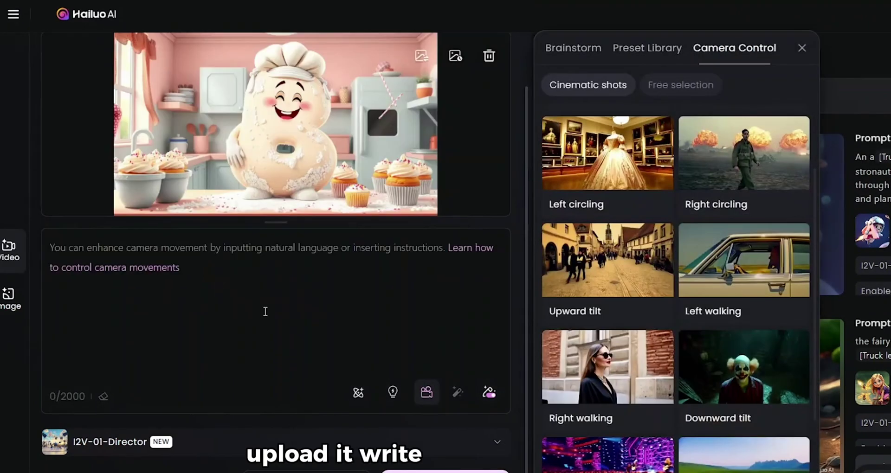
{"action": "key", "text": "alt+Tab"}
{"action": "left_click", "coordinate": [787, 19]}
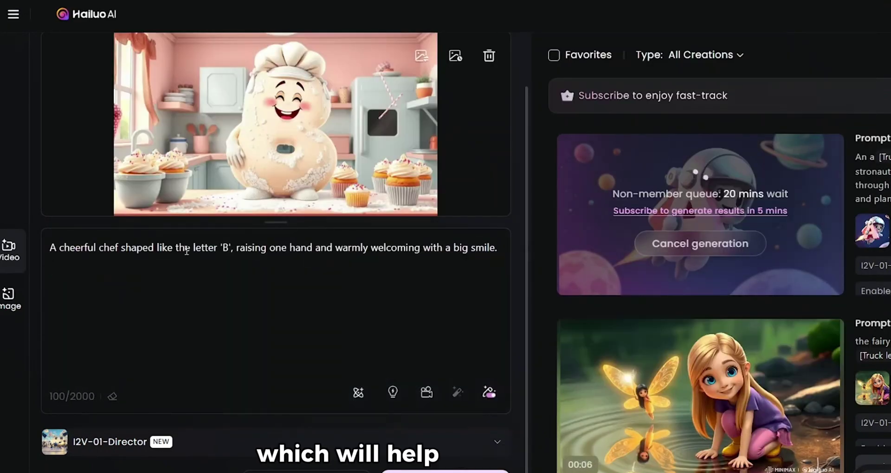
{"action": "left_click", "coordinate": [427, 392]}
{"action": "left_click", "coordinate": [688, 273]}
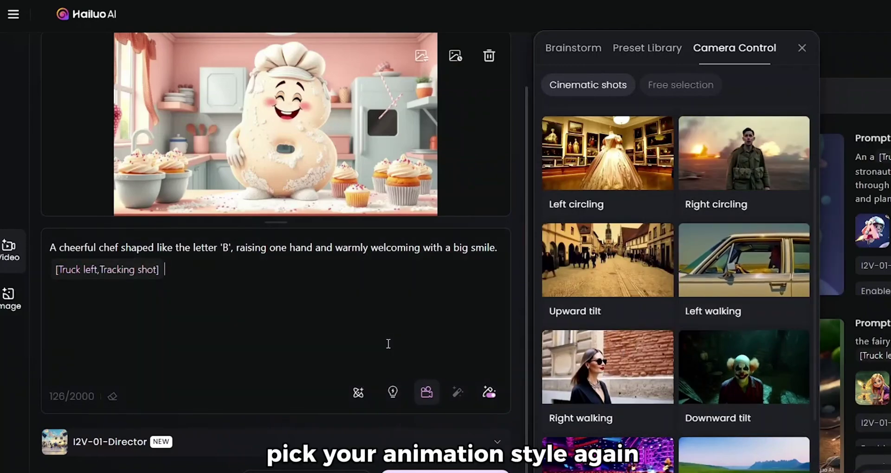
{"action": "left_click", "coordinate": [431, 469]}
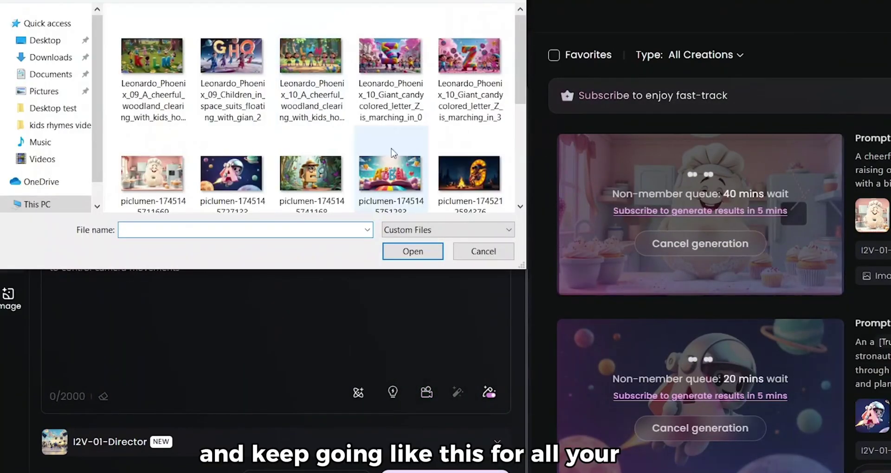
Animate the letter C clown image with its description and a Right circling camera move
{"action": "scroll", "coordinate": [392, 153], "scroll_direction": "down", "scroll_amount": 3}
{"action": "double_click", "coordinate": [378, 87]}
{"action": "key", "text": "alt+Tab"}
{"action": "left_click_drag", "start_coordinate": [68, 149], "coordinate": [646, 149]}
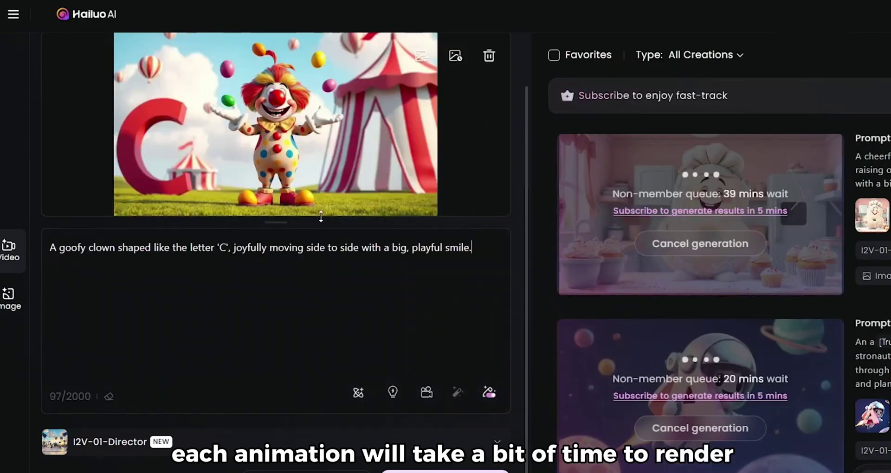
{"action": "left_click", "coordinate": [426, 392]}
{"action": "left_click", "coordinate": [744, 167]}
{"action": "left_click", "coordinate": [801, 49]}
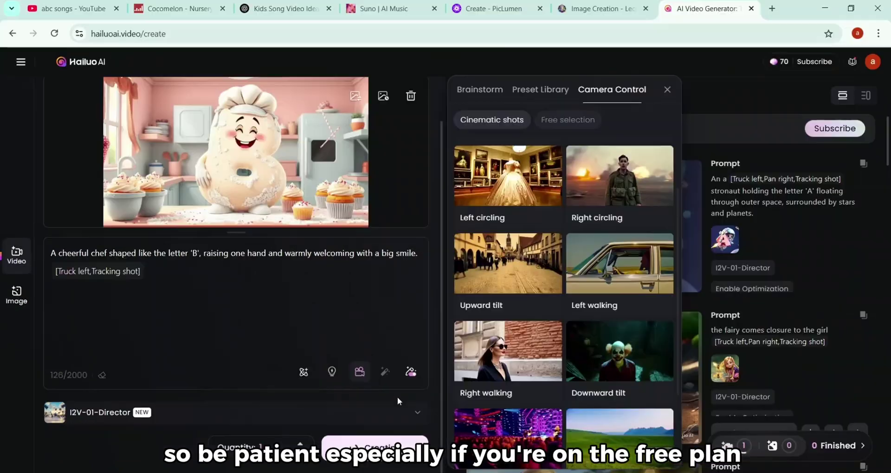
Clear the used chef image and previous prompt text from the creation form
{"action": "left_click", "coordinate": [375, 448]}
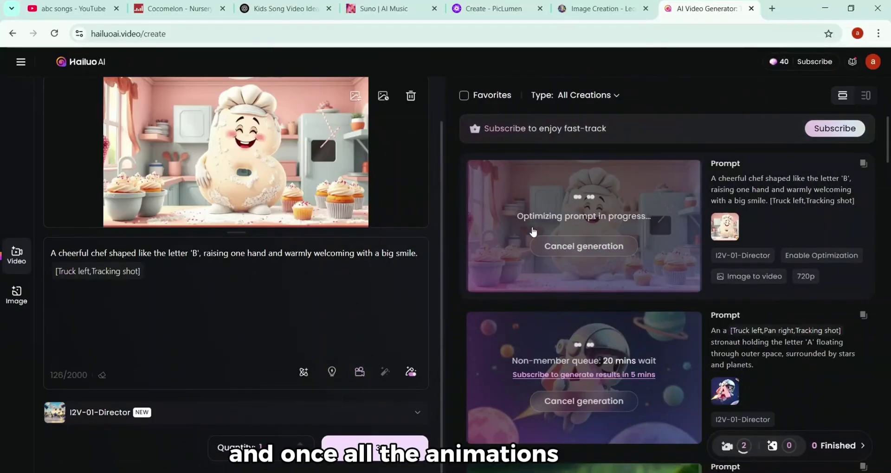
{"action": "left_click", "coordinate": [411, 96]}
{"action": "left_click", "coordinate": [313, 277]}
{"action": "key", "text": "ctrl+a"}
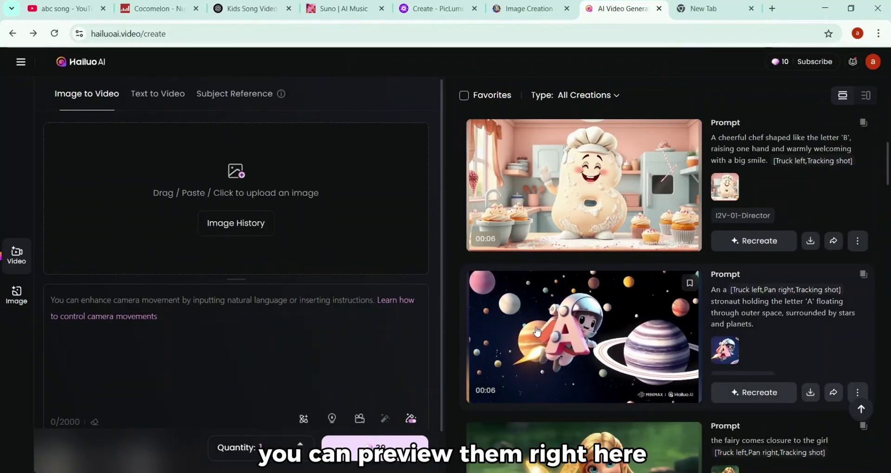
Review the finished astronaut A, chef B and clown C videos, ending on chef B
{"action": "left_click", "coordinate": [555, 289]}
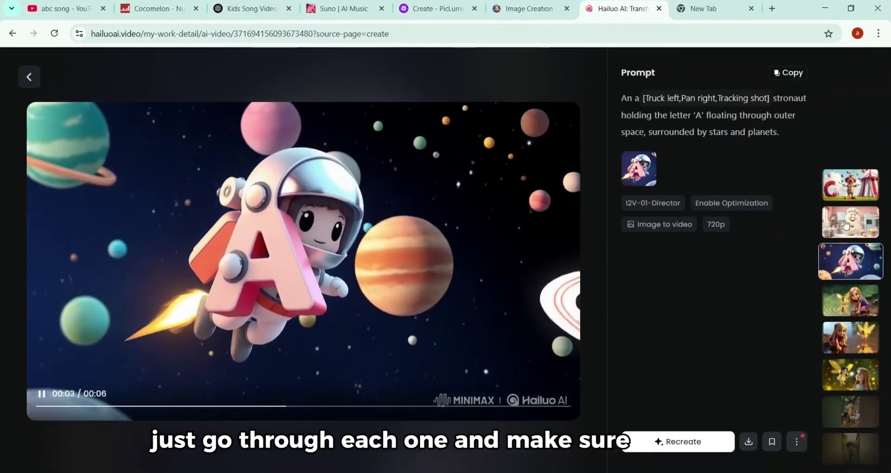
{"action": "left_click", "coordinate": [850, 221]}
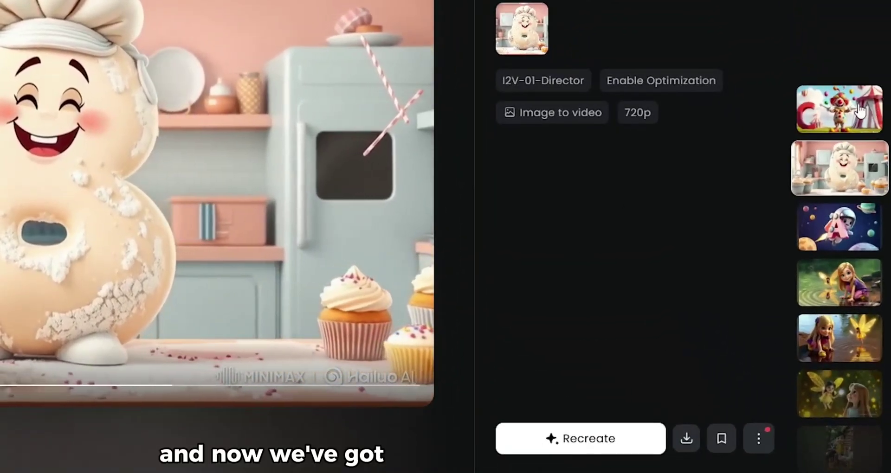
{"action": "left_click", "coordinate": [859, 111]}
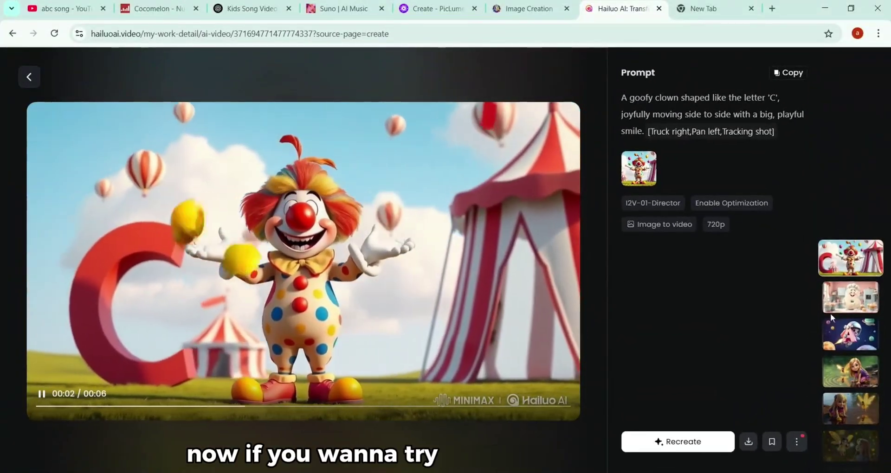
{"action": "left_click", "coordinate": [854, 299]}
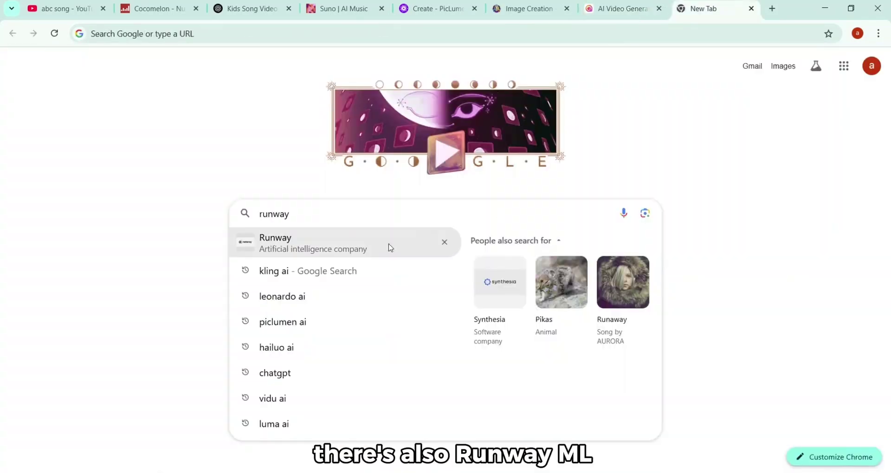
Find Runway through Google, enter its dashboard and open the video generation page
{"action": "left_click", "coordinate": [388, 248]}
{"action": "left_click", "coordinate": [146, 164]}
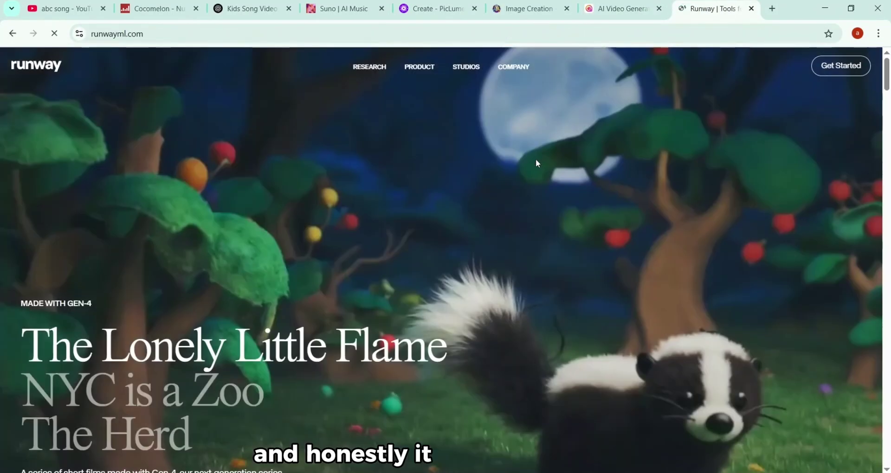
{"action": "left_click", "coordinate": [842, 70]}
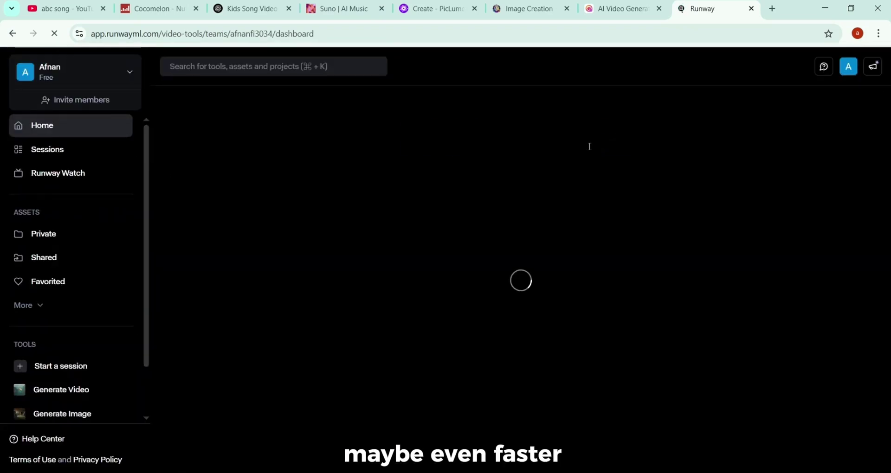
{"action": "scroll", "coordinate": [459, 257], "scroll_direction": "down", "scroll_amount": 3}
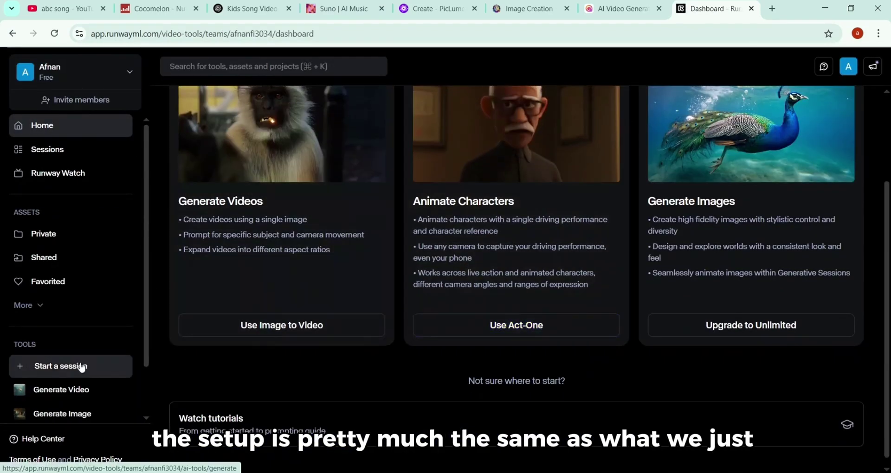
{"action": "scroll", "coordinate": [55, 361], "scroll_direction": "down", "scroll_amount": 1}
{"action": "left_click", "coordinate": [42, 357]}
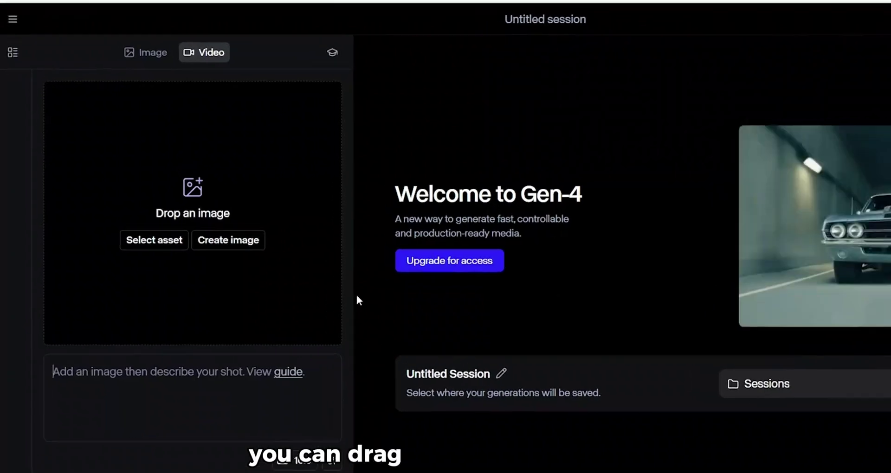
Upload the chef 'B' image and paste the cheerful chef prompt as the shot description
{"action": "left_click", "coordinate": [193, 187]}
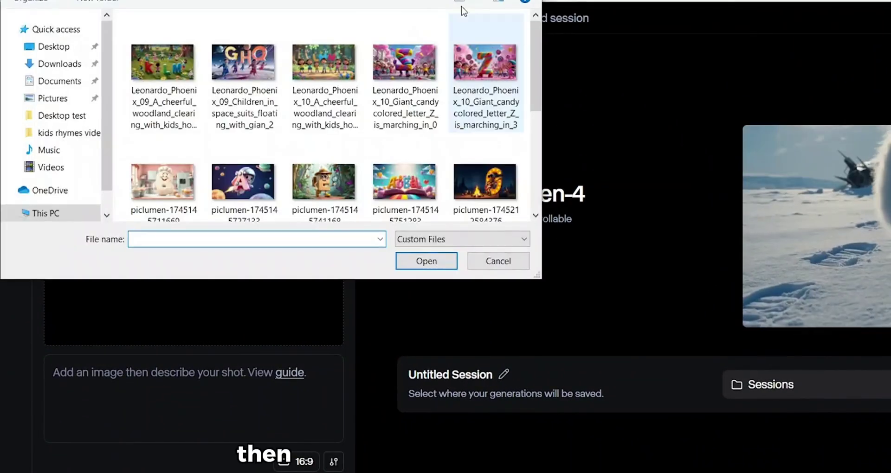
{"action": "double_click", "coordinate": [157, 178]}
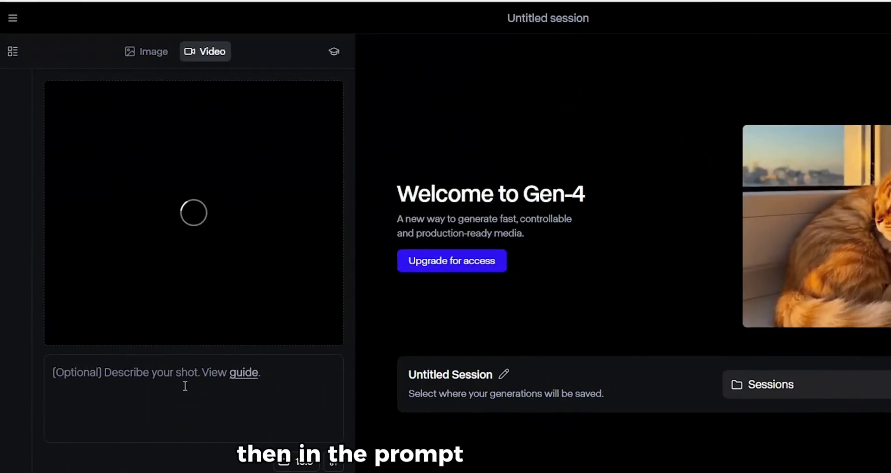
{"action": "type", "text": "A cheerful chef shaped like the letter 'B', raising one hand and warmly welcoming with a big smile."}
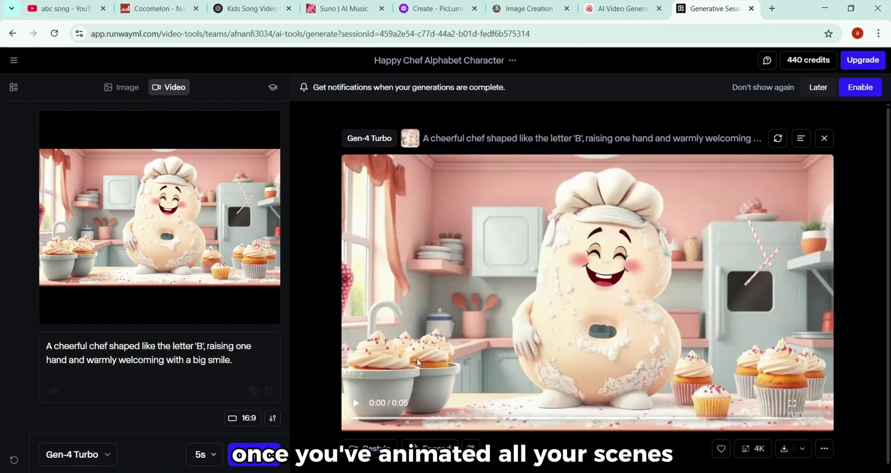
{"action": "left_click", "coordinate": [418, 361]}
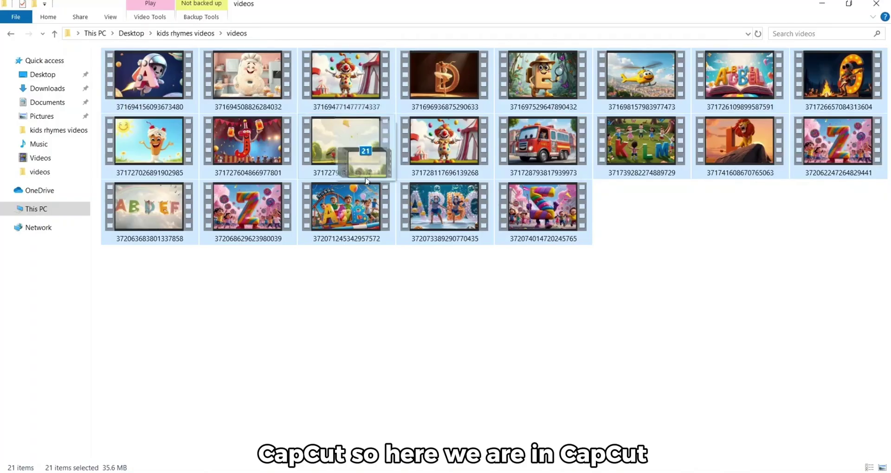
Import the 21 animated letter videos into CapCut's media panel and place the first clip on the timeline
{"action": "left_click_drag", "start_coordinate": [348, 149], "coordinate": [420, 469]}
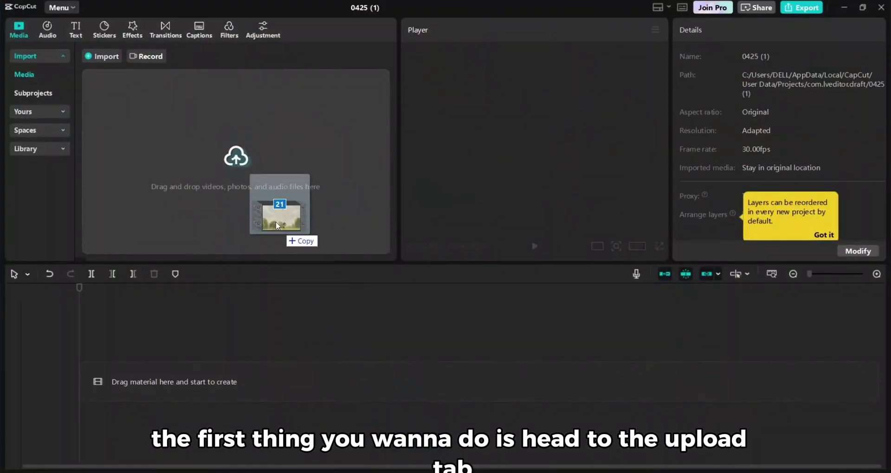
{"action": "left_click_drag", "start_coordinate": [276, 221], "coordinate": [245, 176]}
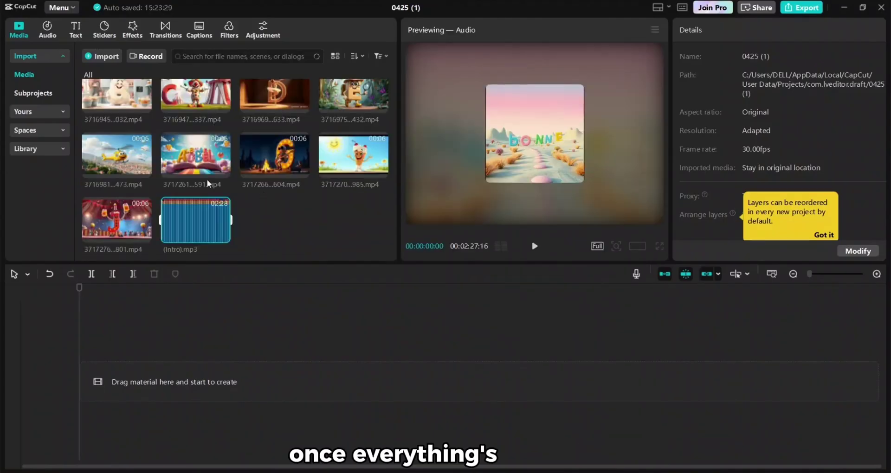
{"action": "scroll", "coordinate": [208, 184], "scroll_direction": "up", "scroll_amount": 2}
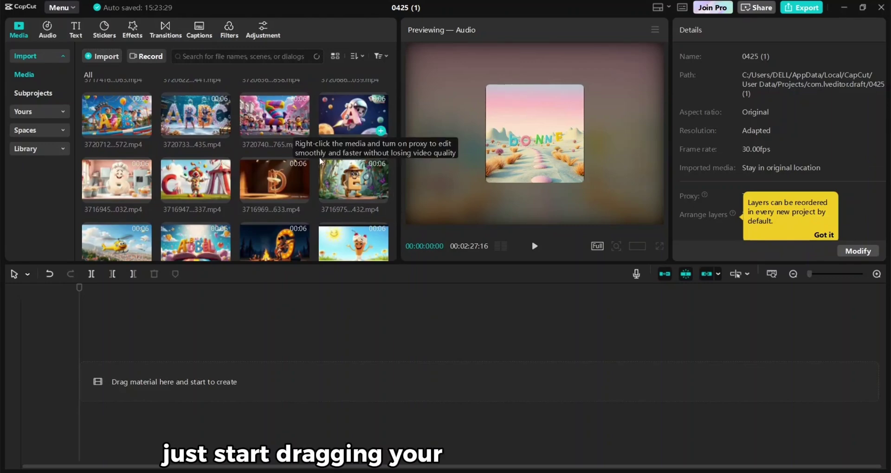
{"action": "left_click_drag", "start_coordinate": [354, 116], "coordinate": [120, 377]}
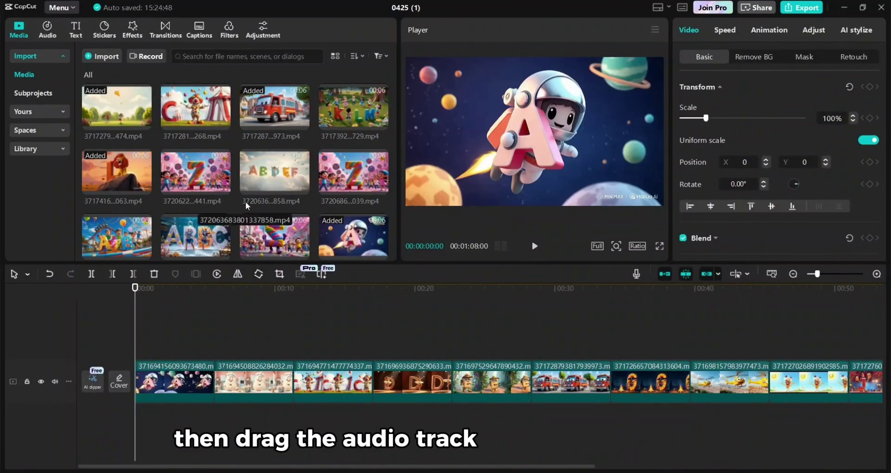
Add (Intro).mp3 under the video track and preview the clips against the song
{"action": "scroll", "coordinate": [248, 206], "scroll_direction": "down", "scroll_amount": 3}
{"action": "left_click_drag", "start_coordinate": [195, 221], "coordinate": [134, 430]}
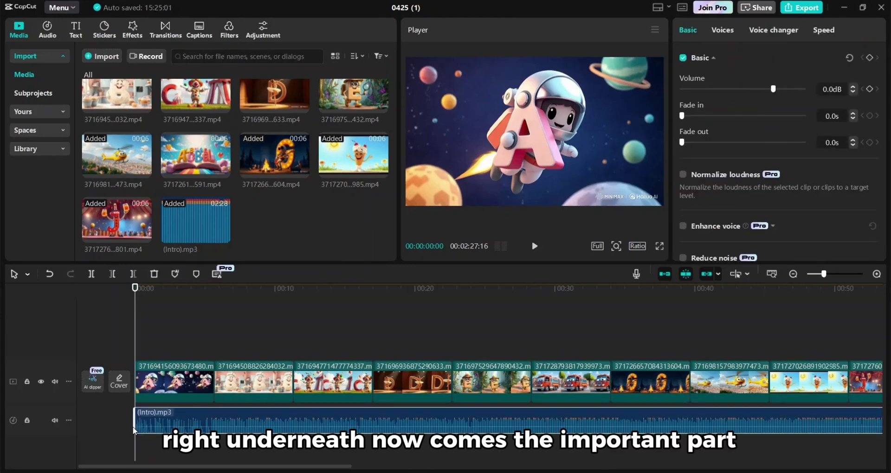
{"action": "key", "text": "space"}
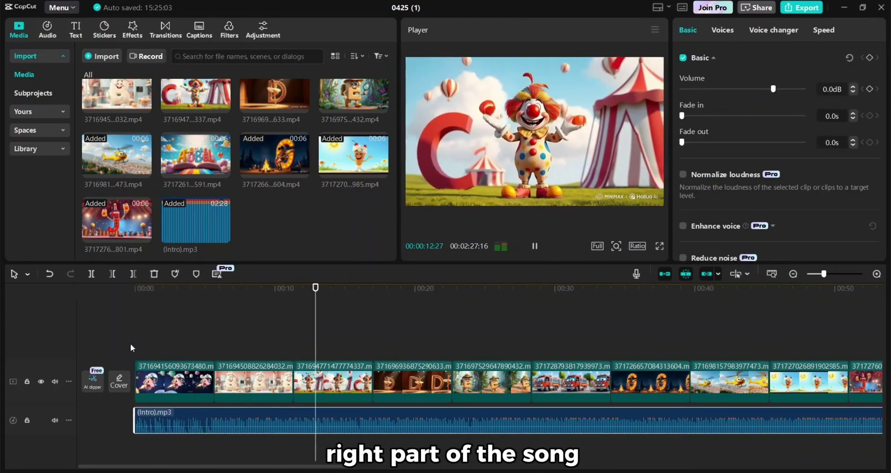
{"action": "key", "text": "space"}
Shift all the letter clips to the 16-second mark and turn off the main-track magnet
{"action": "left_click", "coordinate": [359, 334]}
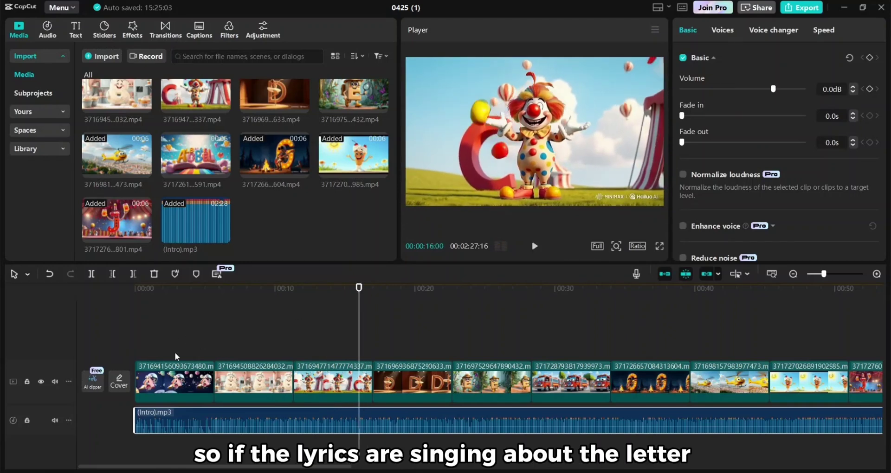
{"action": "key", "text": "ctrl+a"}
{"action": "scroll", "coordinate": [176, 357], "scroll_direction": "down", "scroll_amount": 5}
{"action": "left_click_drag", "start_coordinate": [142, 381], "coordinate": [180, 384]}
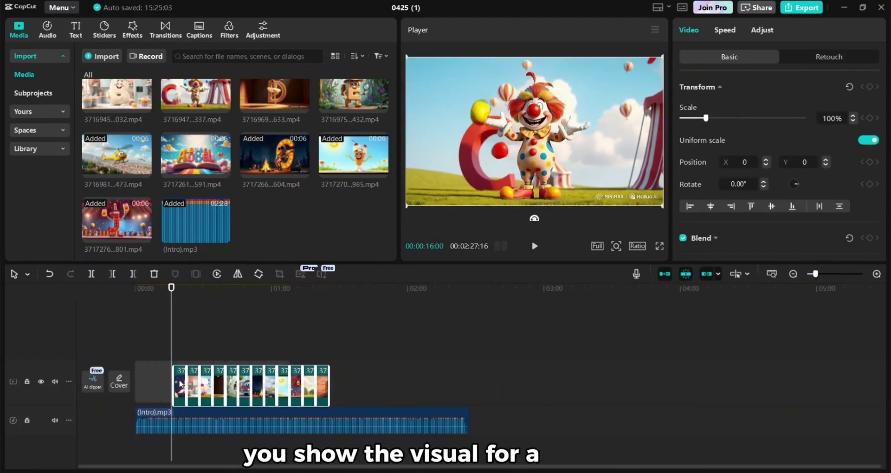
{"action": "left_click", "coordinate": [665, 274]}
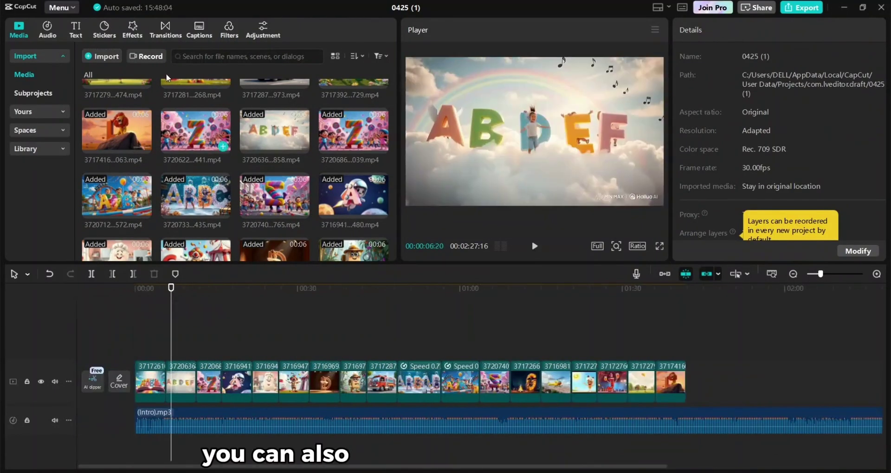
Bring up CapCut's Transitions library to find the Top Right transition
{"action": "left_click", "coordinate": [165, 30]}
{"action": "scroll", "coordinate": [296, 129], "scroll_direction": "up", "scroll_amount": 2}
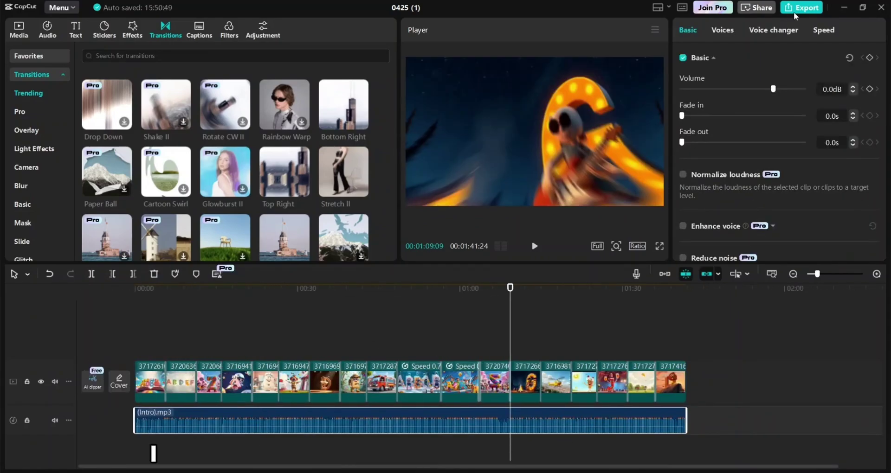
Export the edit as 'Kids Rhymes' with the 1080P mp4 settings
{"action": "left_click", "coordinate": [802, 8]}
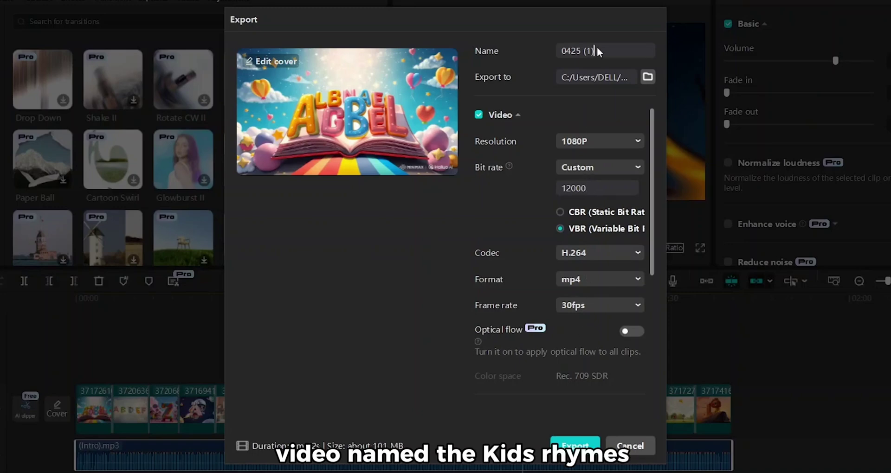
{"action": "type", "text": "Kids Rhymes"}
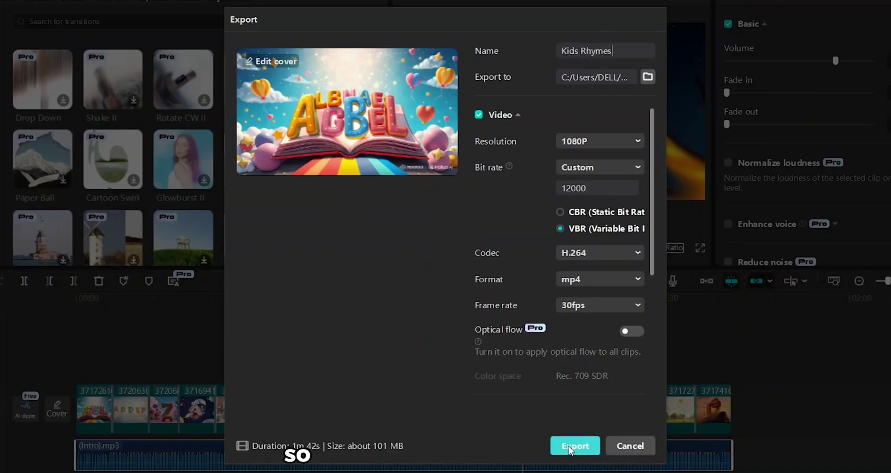
{"action": "left_click", "coordinate": [570, 448]}
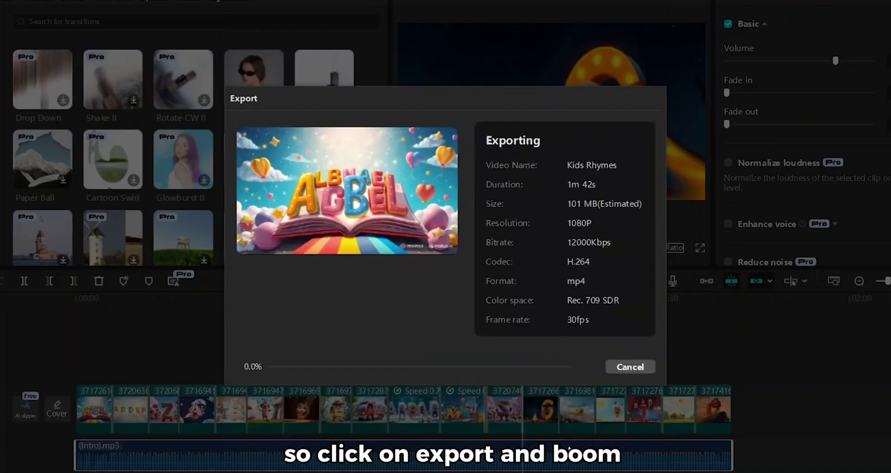